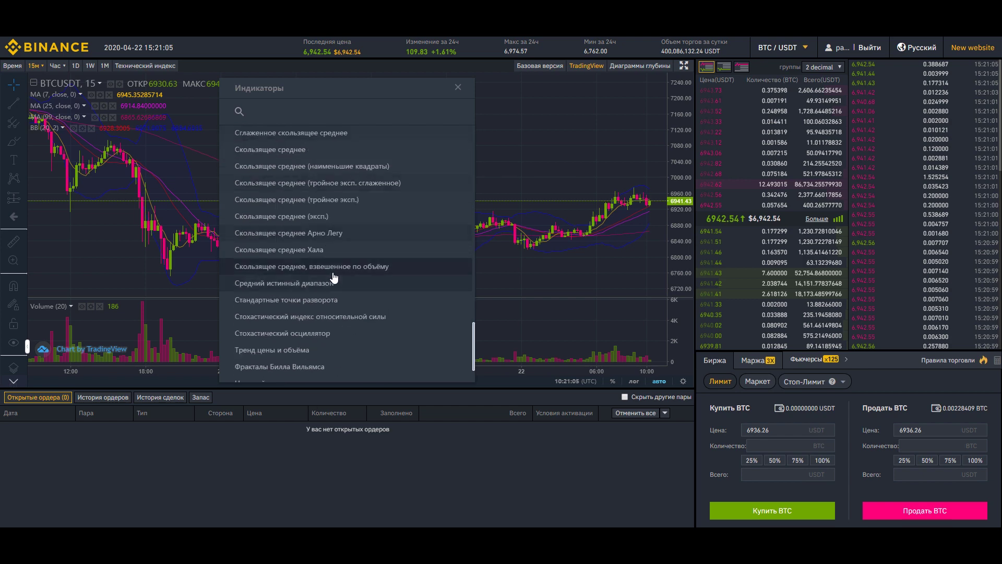
Step: Look through the list of technical indicators for the BTC/USDT chart and close it
scroll(335, 276, up, 10)
scroll(336, 278, up, 10)
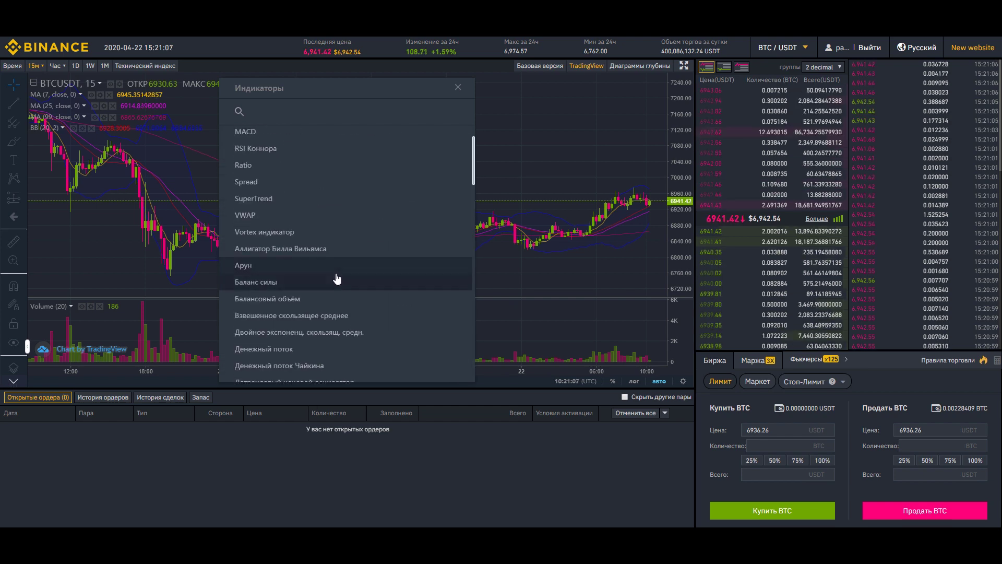
click(459, 89)
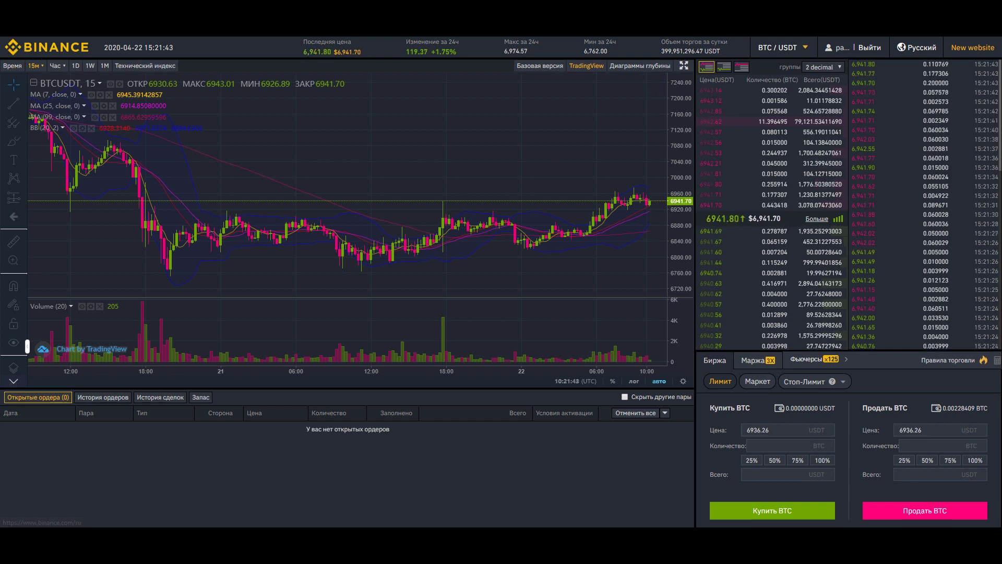
Step: Leave the trading view and open the account's API management page on Binance
click(46, 48)
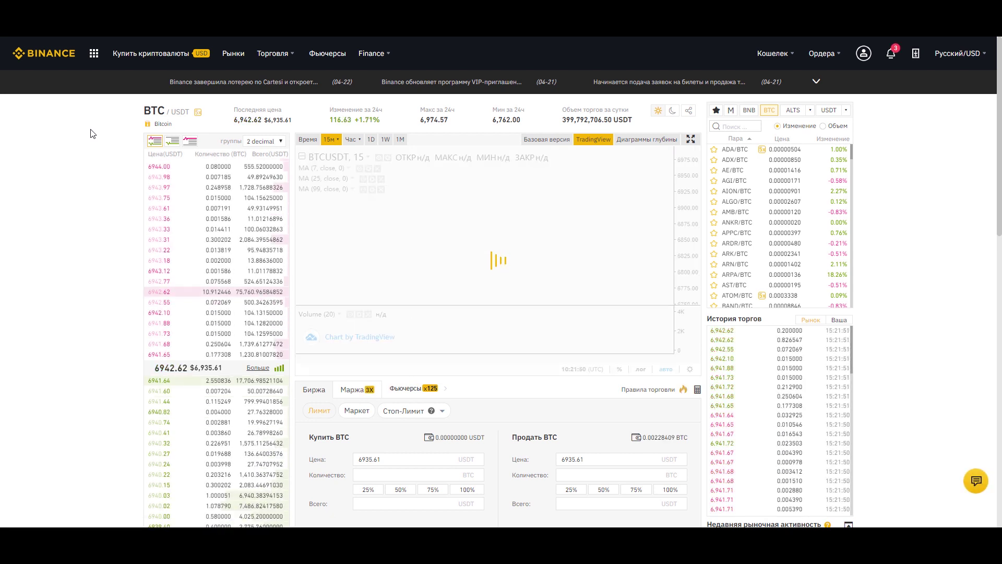
mouse_move(864, 53)
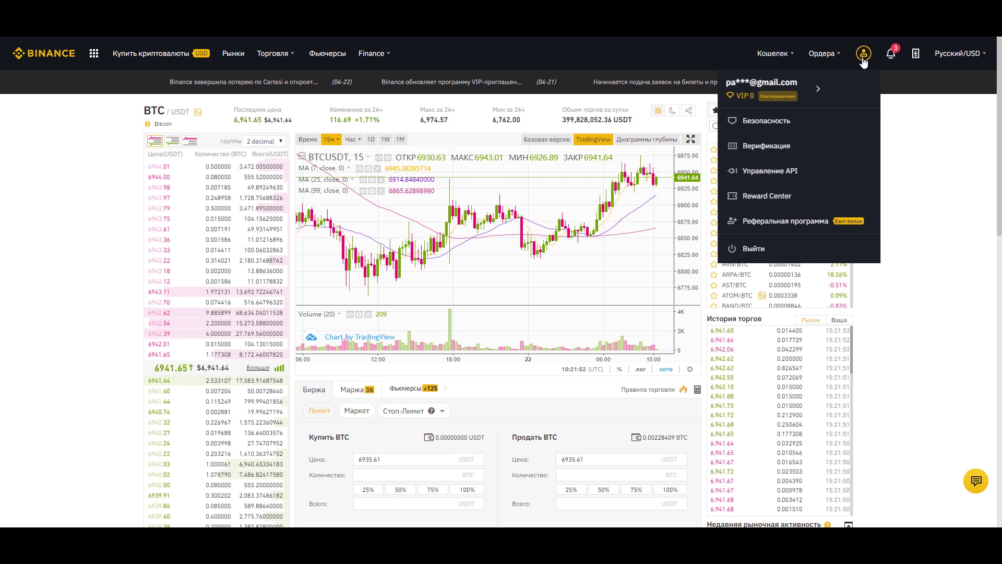
click(794, 176)
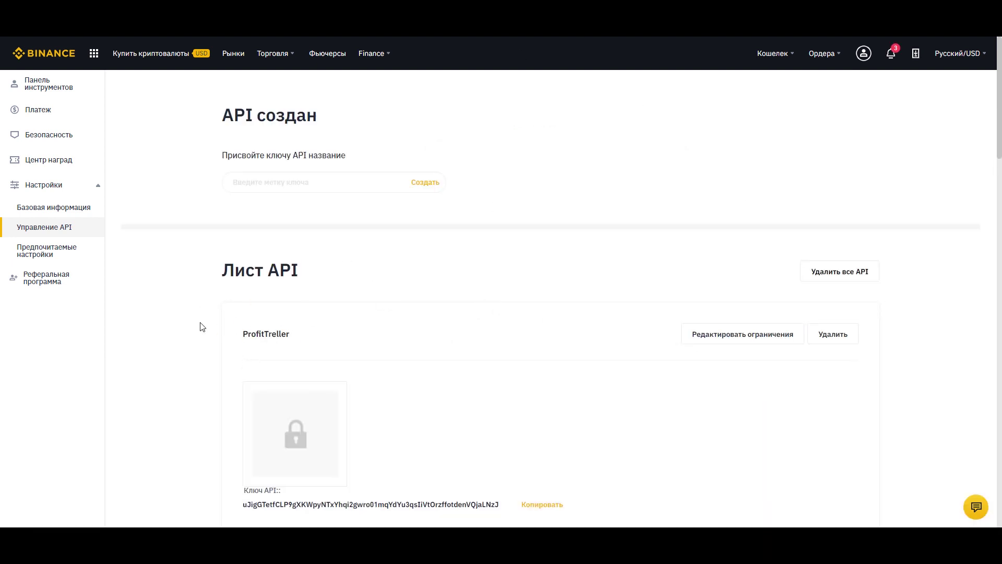
Step: Examine the existing API keys and their restrictions in the API list, including the ones for cscalp and Moon Bot
scroll(184, 339, down, 7)
scroll(209, 331, down, 3)
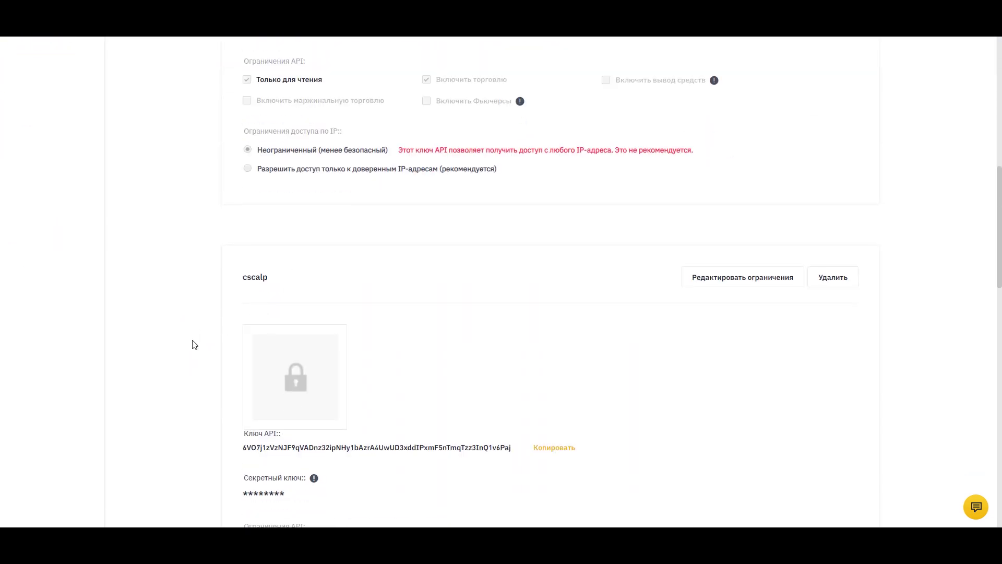
scroll(192, 348, down, 11)
scroll(152, 374, up, 20)
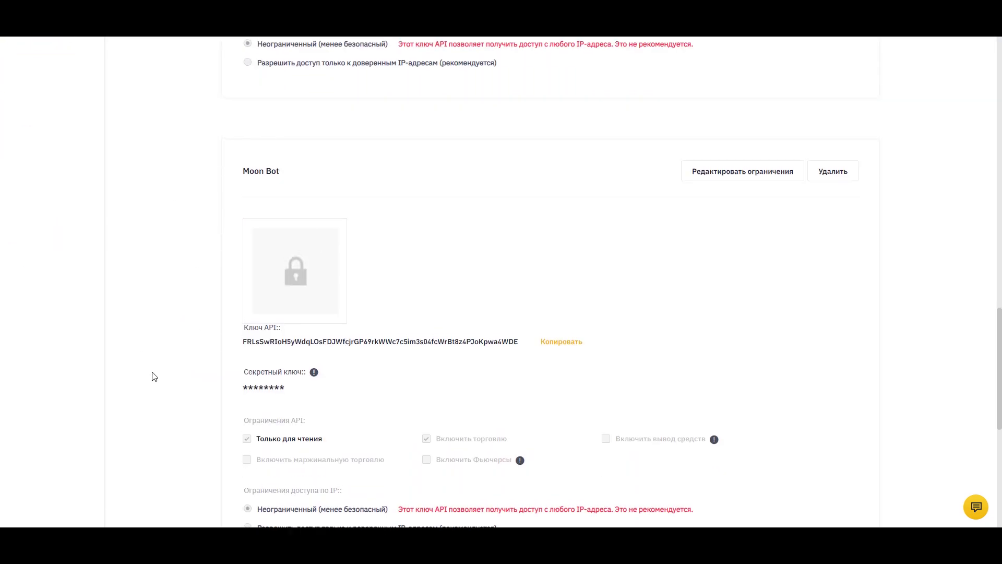
scroll(187, 386, up, 3)
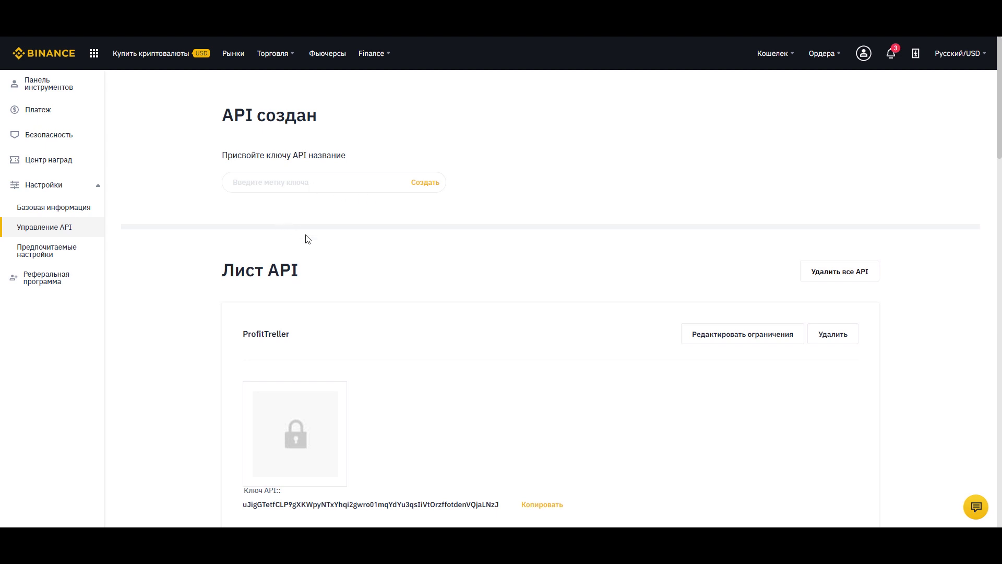
scroll(390, 351, down, 1)
scroll(390, 352, down, 3)
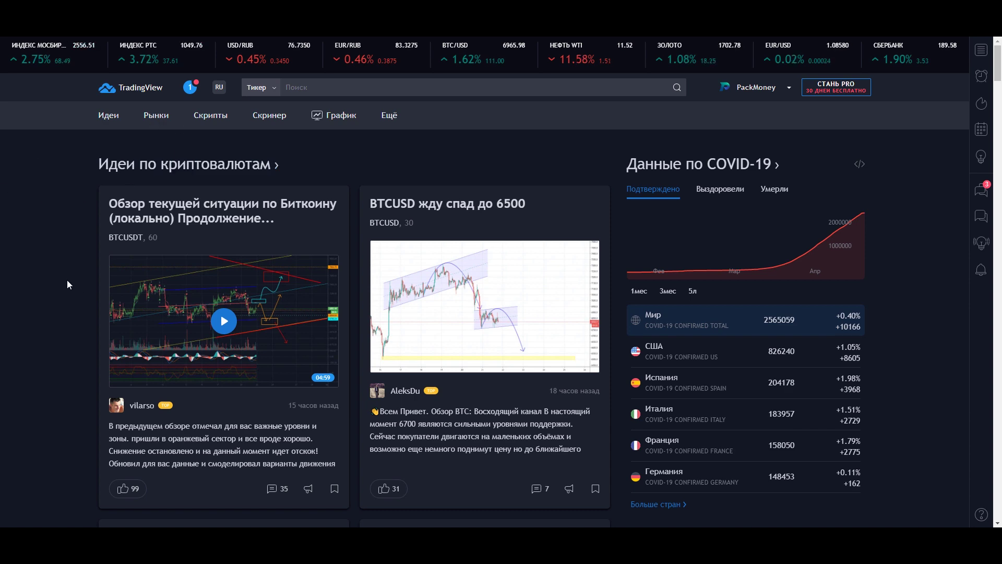
Step: Skim the cryptocurrency ideas on TradingView and the CScalp terminal's product page
scroll(61, 276, down, 3)
scroll(50, 272, up, 3)
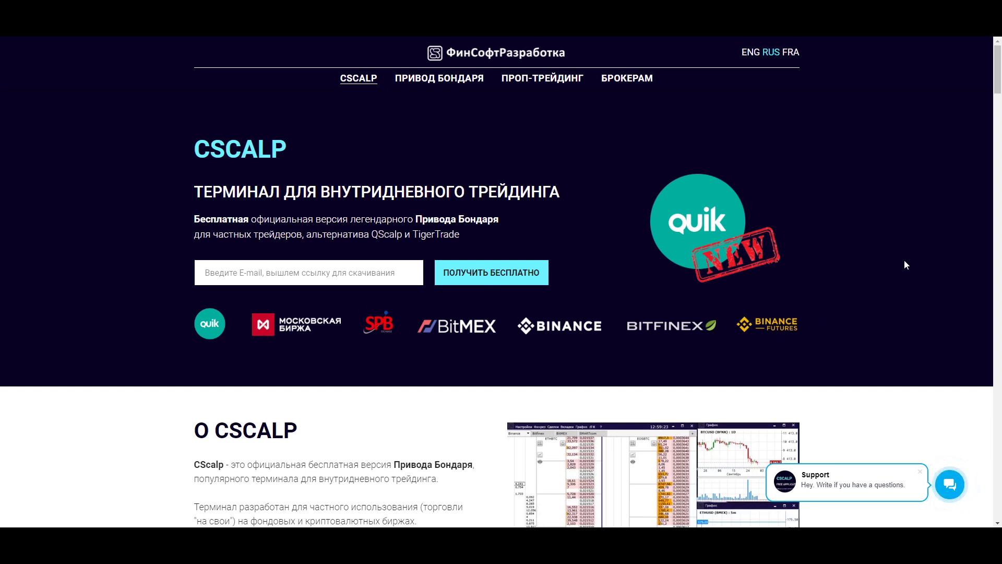
scroll(93, 330, down, 5)
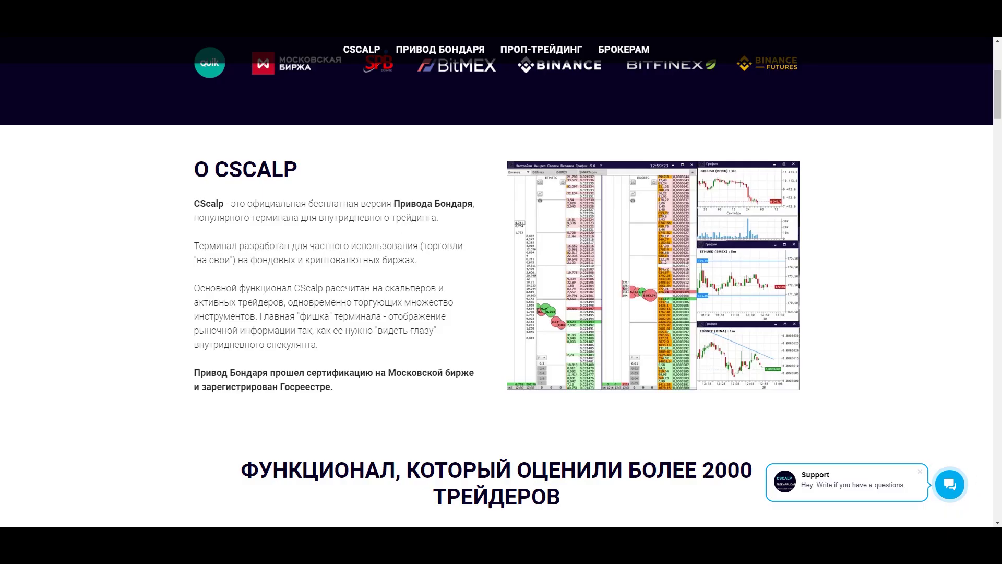
scroll(459, 275, up, 2)
scroll(460, 275, up, 2)
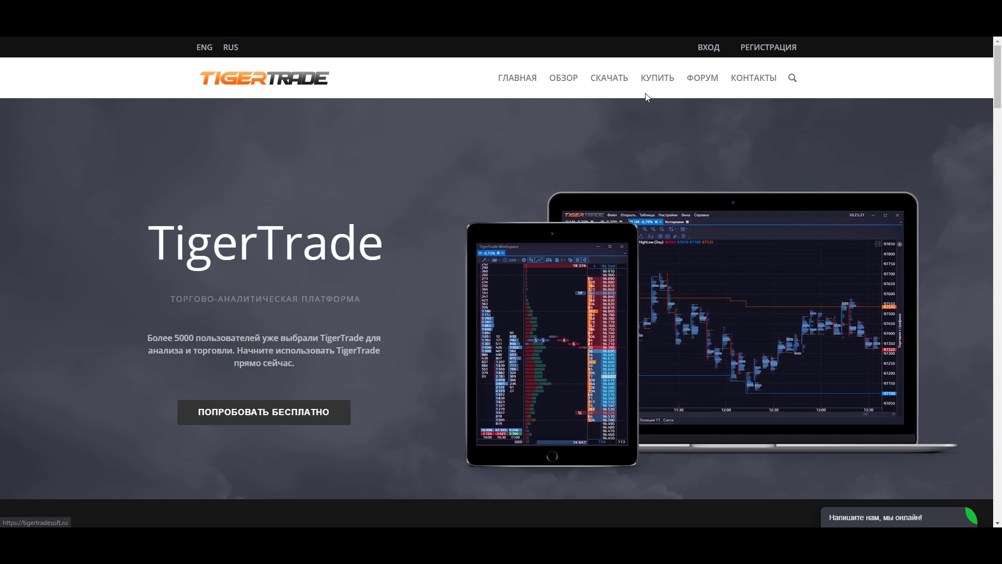
Step: View the TigerTrade licence prices, and return to the CScalp page
click(664, 85)
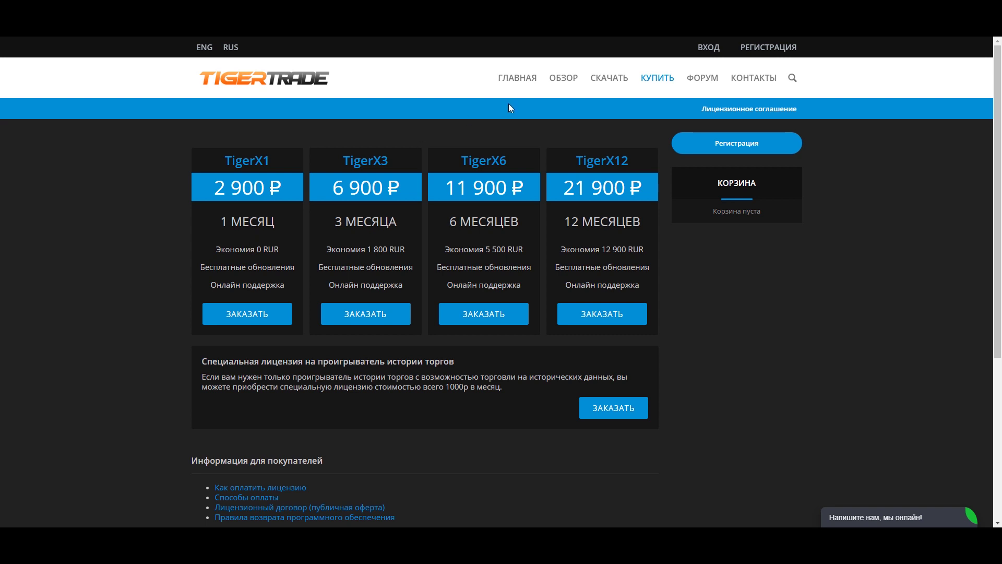
click(521, 86)
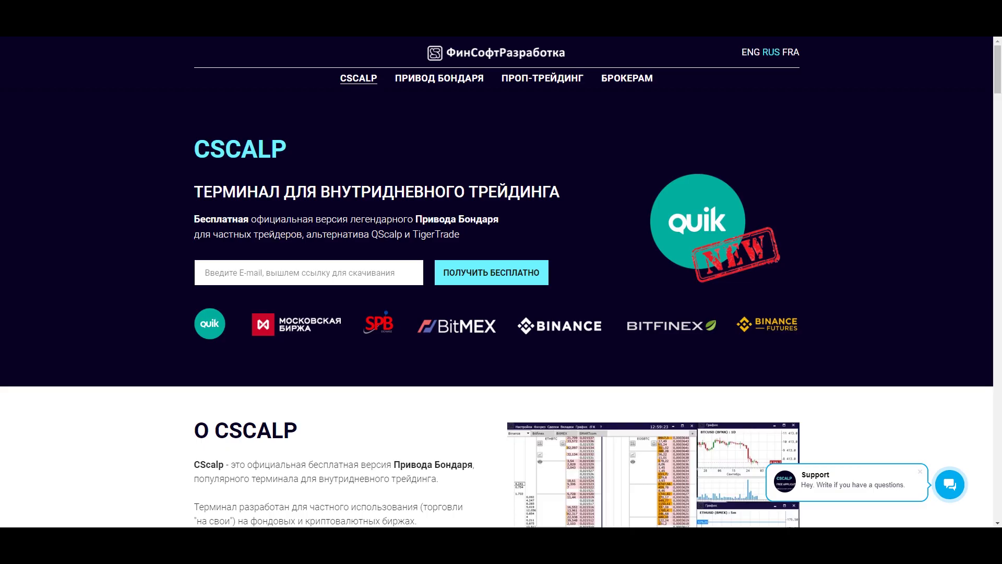
scroll(342, 436, down, 4)
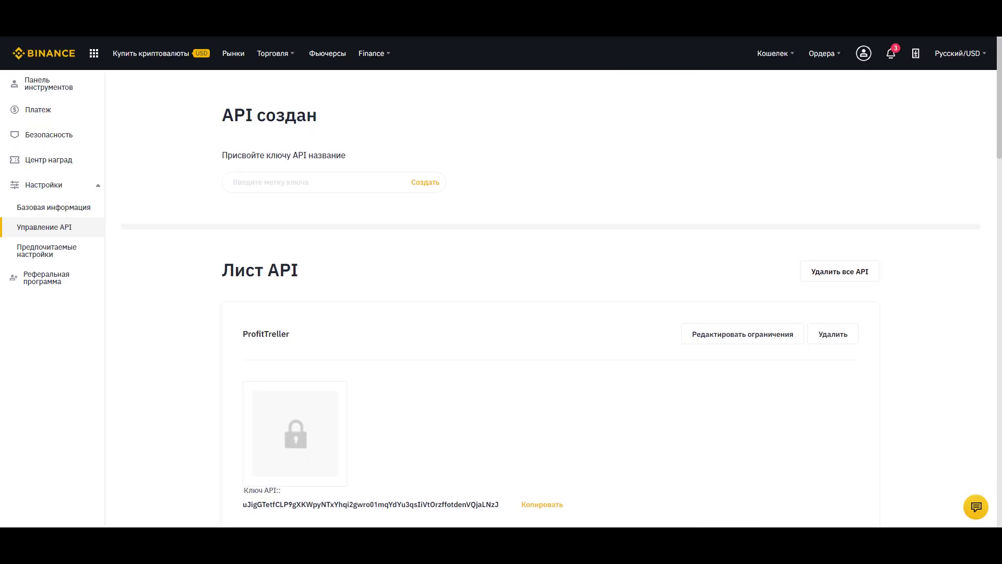
Step: Open the Binance BTC/USDT trading page, examine the depth chart up close, and restore the TradingView chart
mouse_move(288, 56)
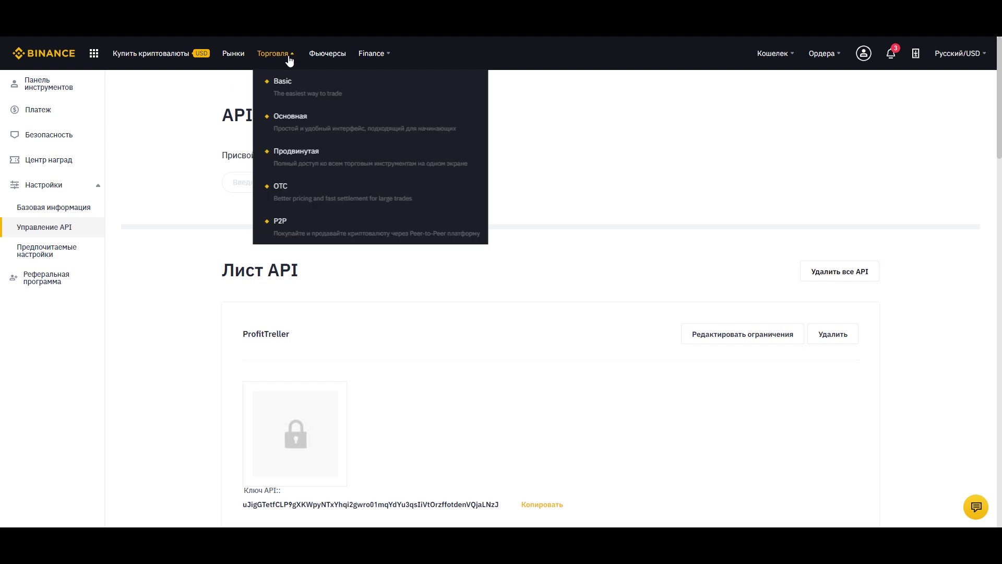
click(307, 120)
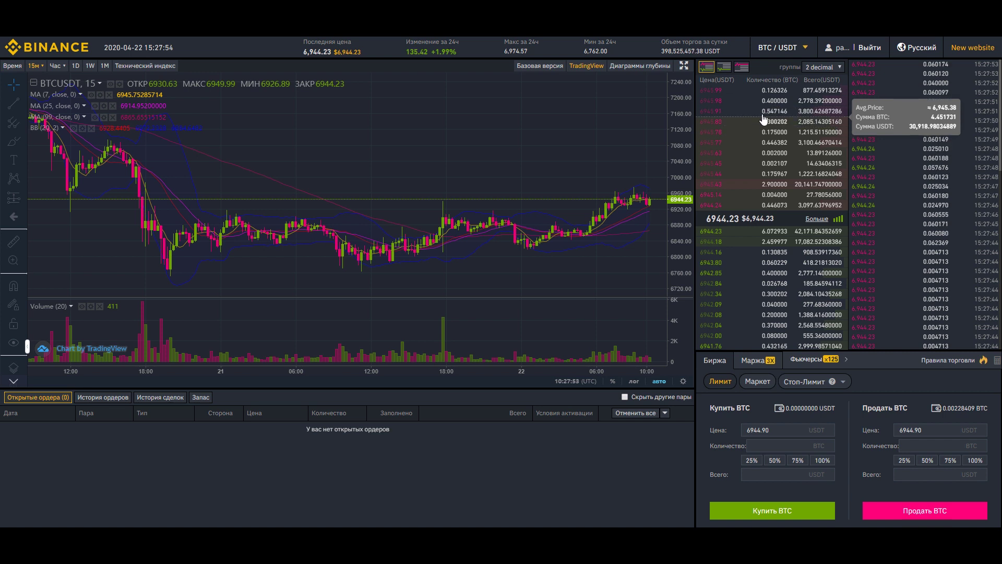
click(642, 65)
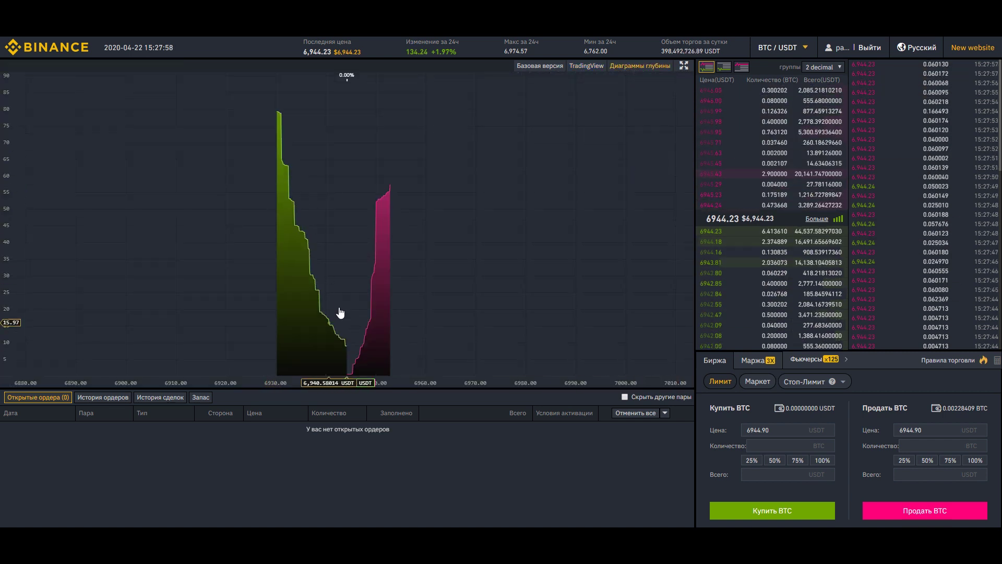
scroll(329, 235, up, 5)
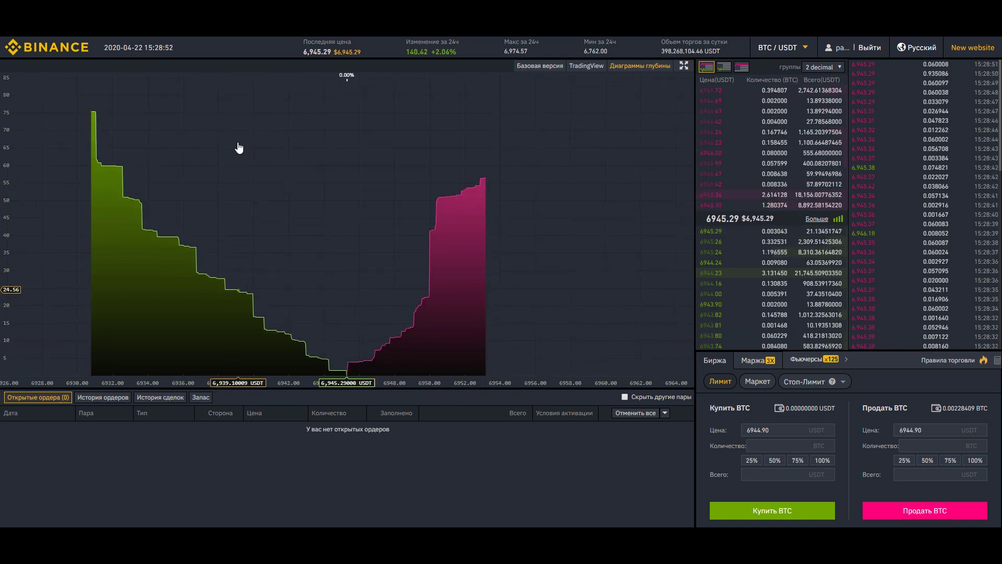
click(587, 67)
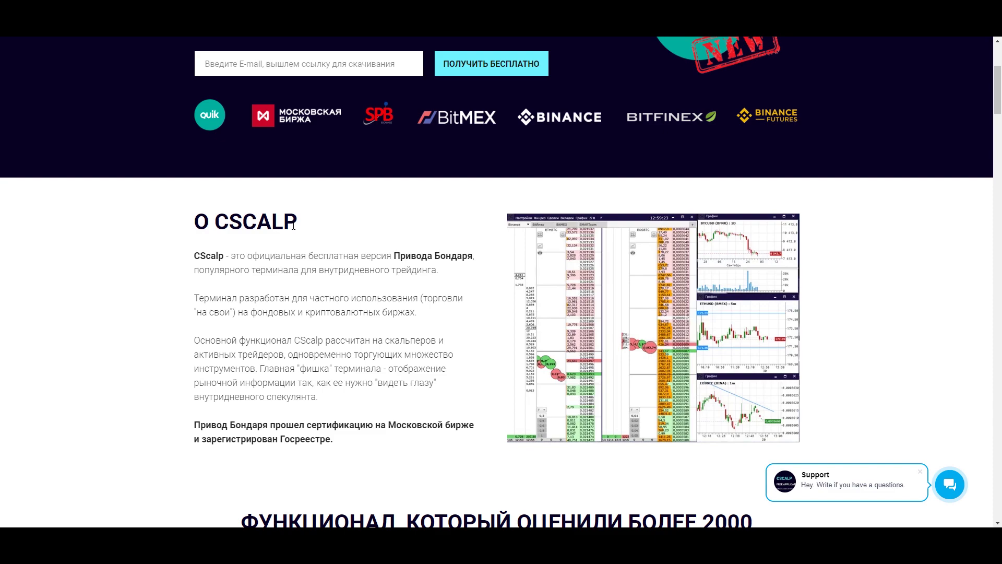
Step: Launch the CScalp terminal from the FSR Launcher on the desktop and move its window toward the middle of the screen
scroll(345, 291, up, 4)
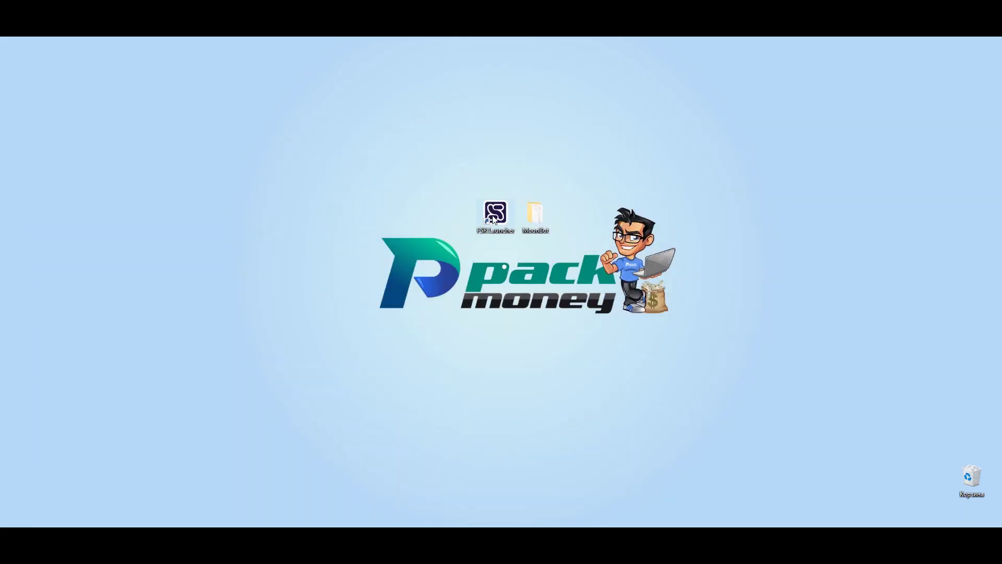
click(493, 216)
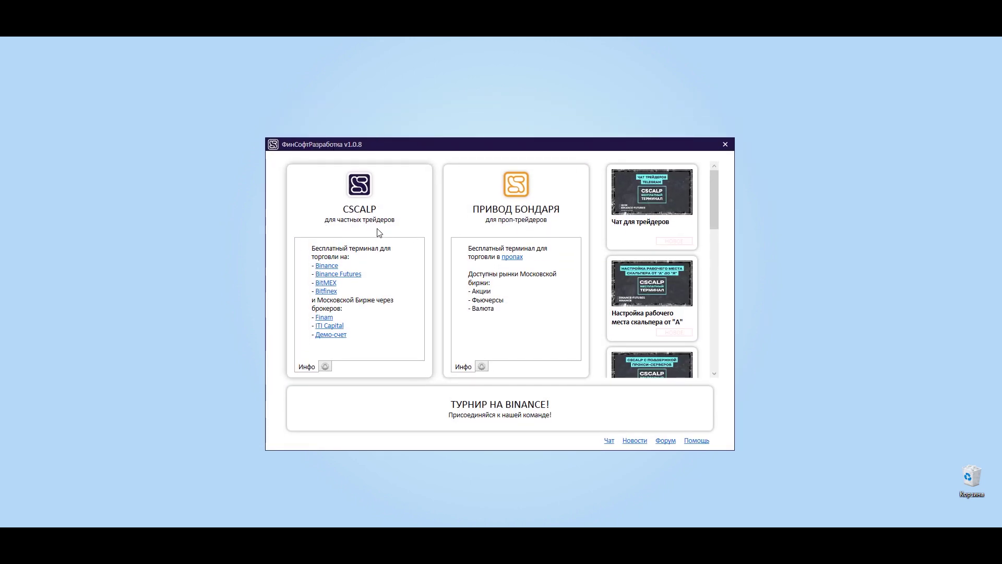
click(333, 209)
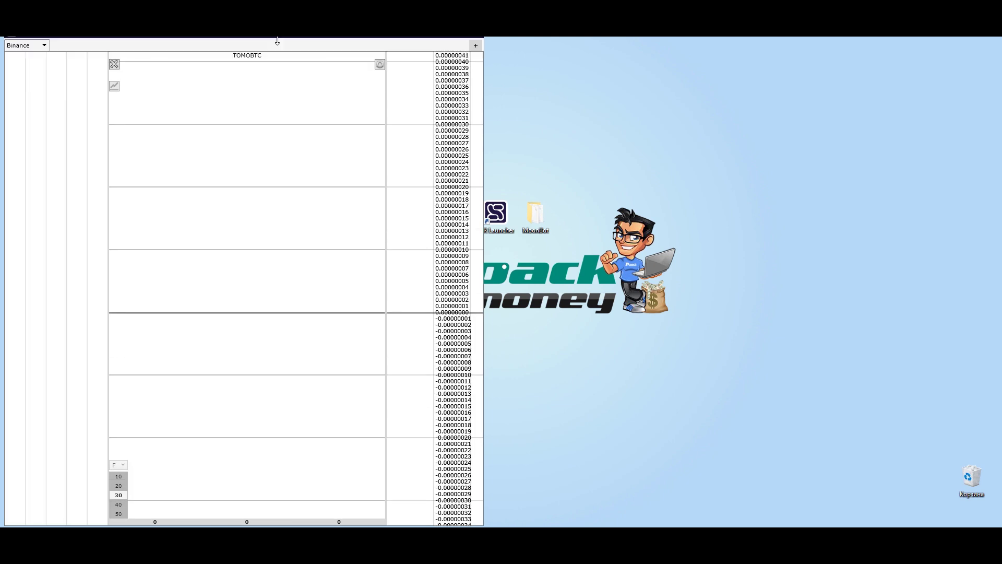
drag(267, 126, 514, 81)
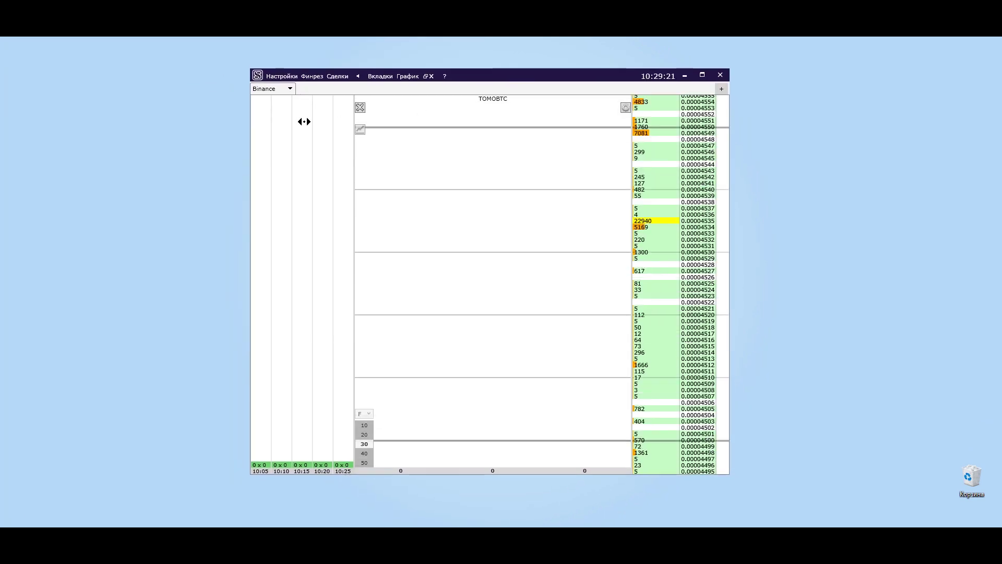
Step: Disconnect Binance in the terminal's connection settings and expand its API and wallet parameters
click(280, 78)
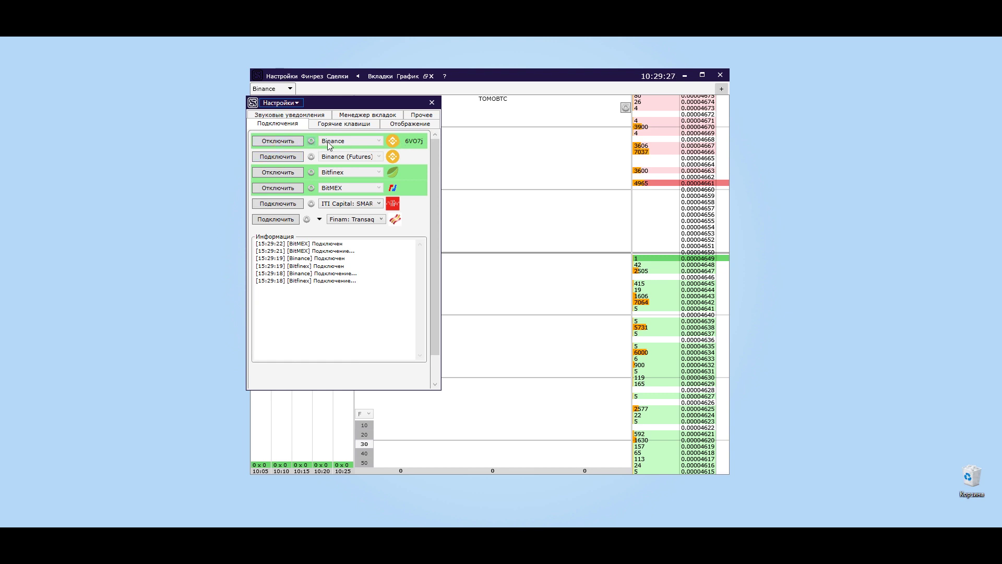
click(312, 142)
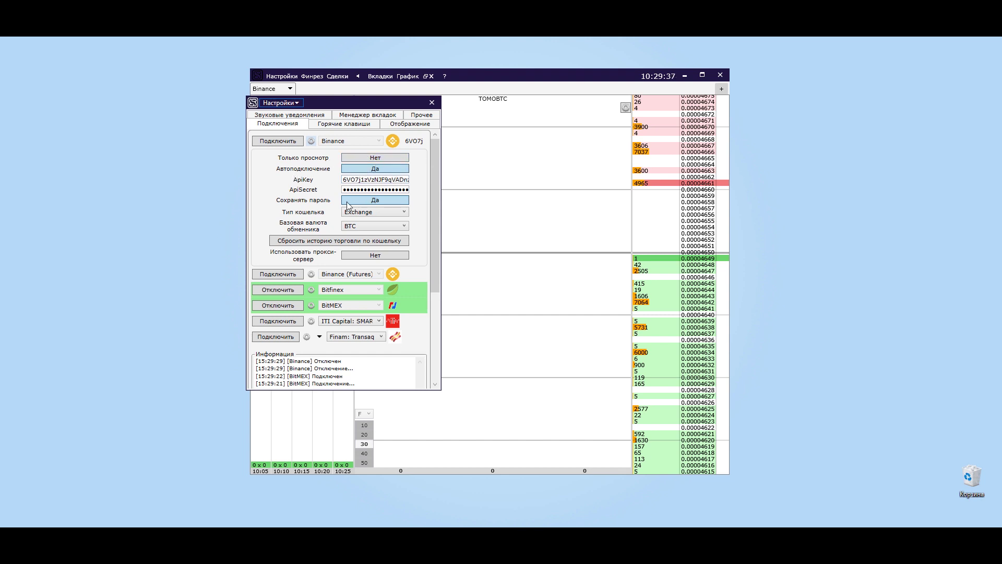
click(387, 211)
Step: Inspect the Binance (Futures) connection's API fields and wallet type options, and close the settings
click(312, 274)
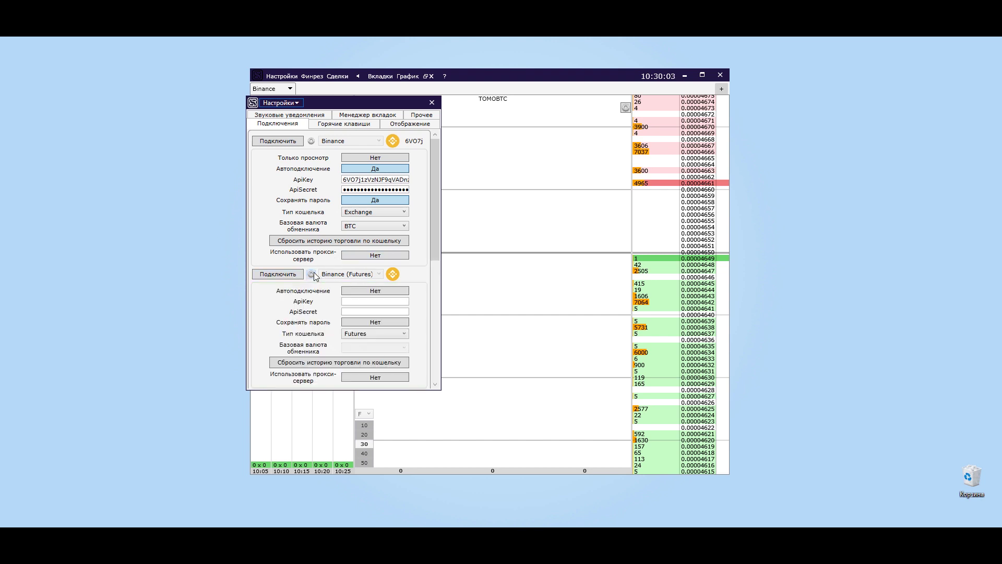
scroll(343, 287, down, 3)
click(348, 227)
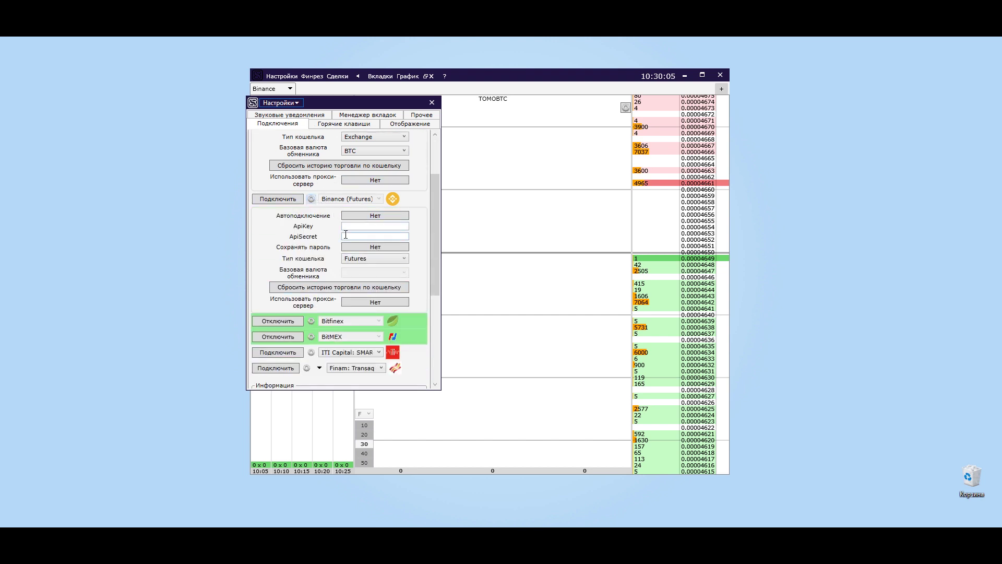
click(358, 258)
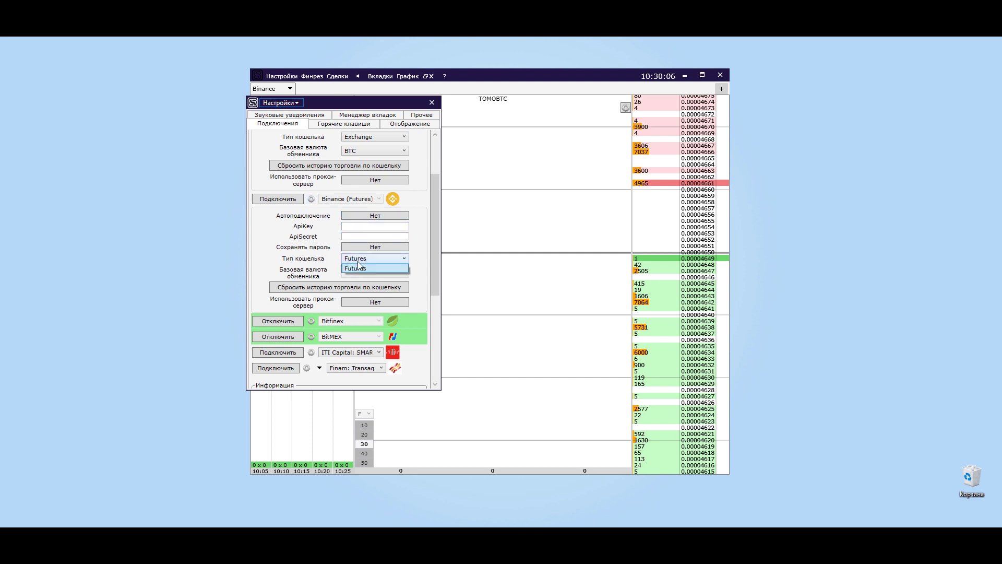
click(343, 251)
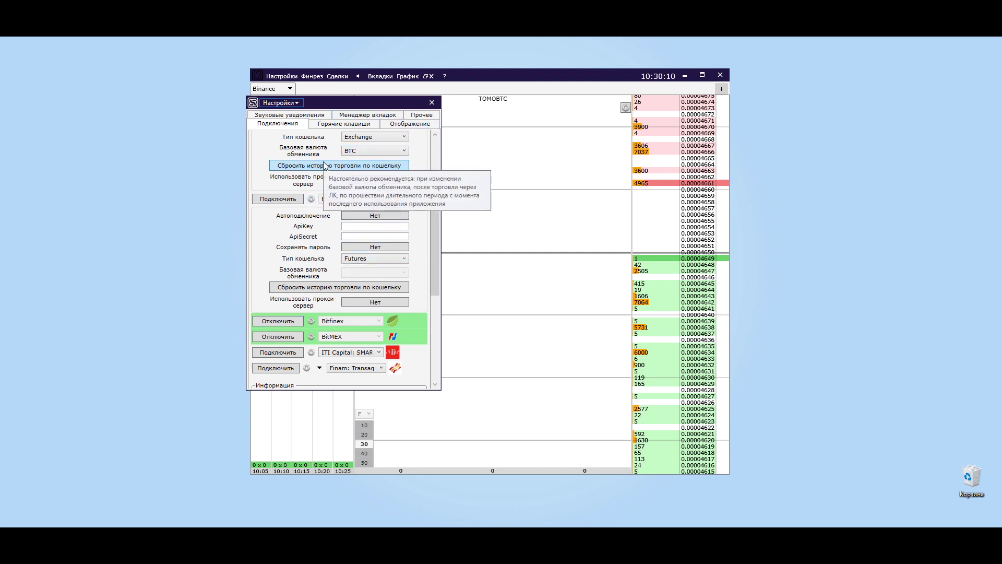
click(432, 102)
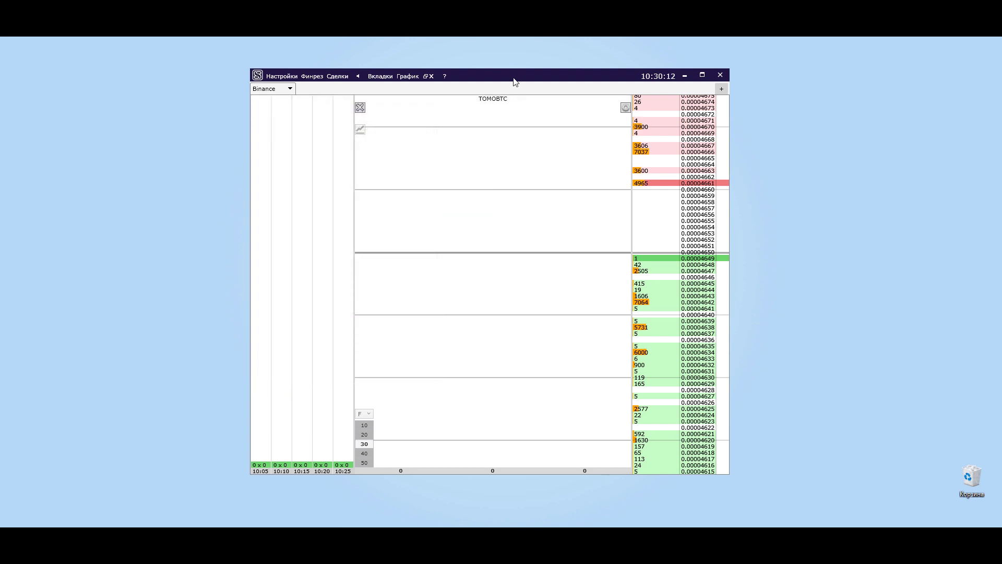
Step: Delete the Binance tab from the terminal and add a new empty tab
drag(497, 83, 413, 102)
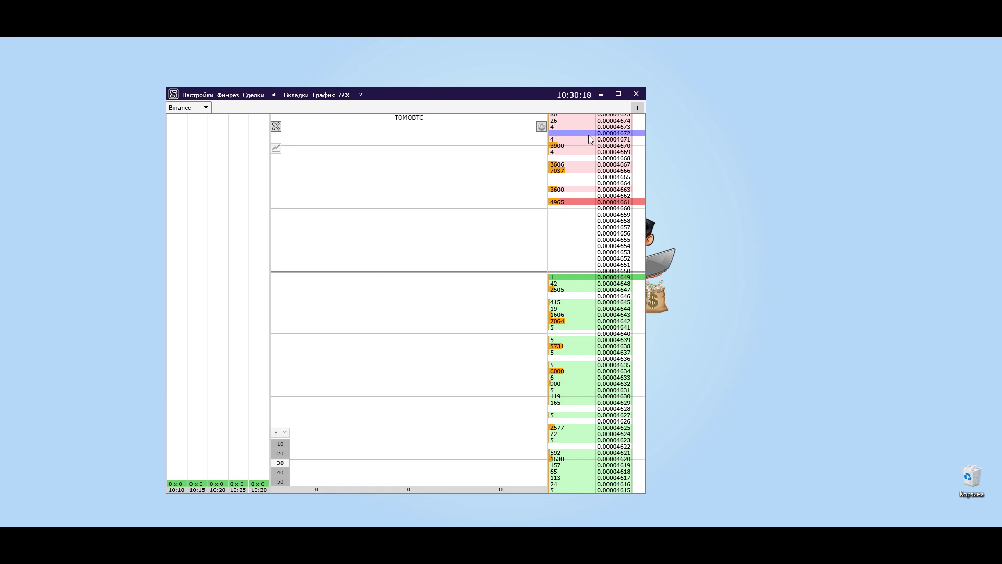
click(206, 108)
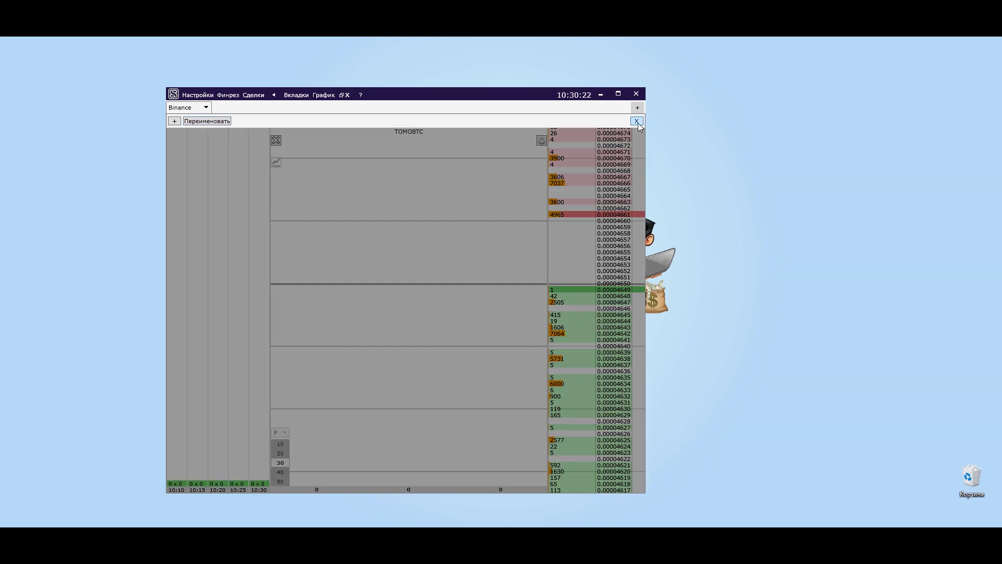
click(637, 122)
drag(498, 87, 542, 95)
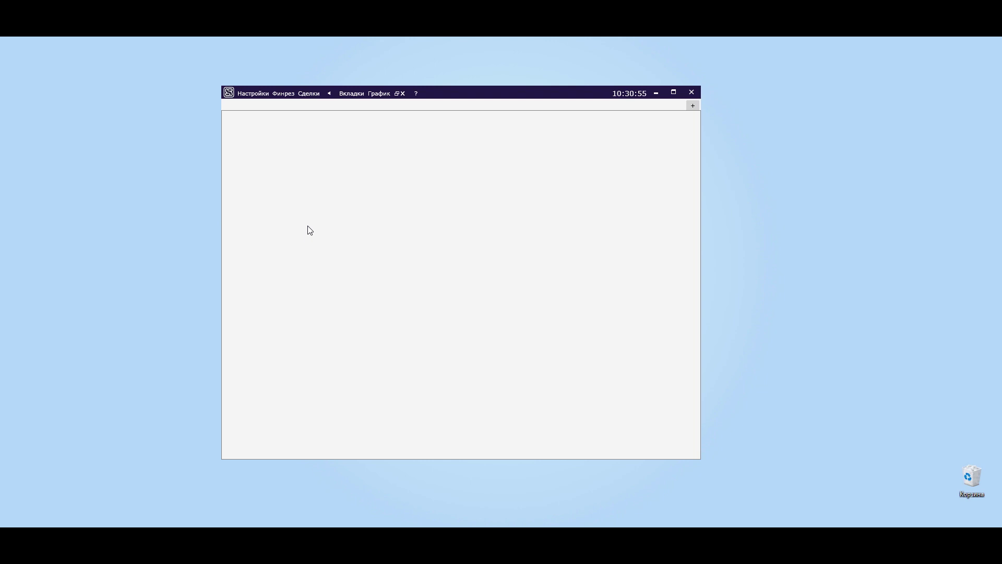
click(693, 106)
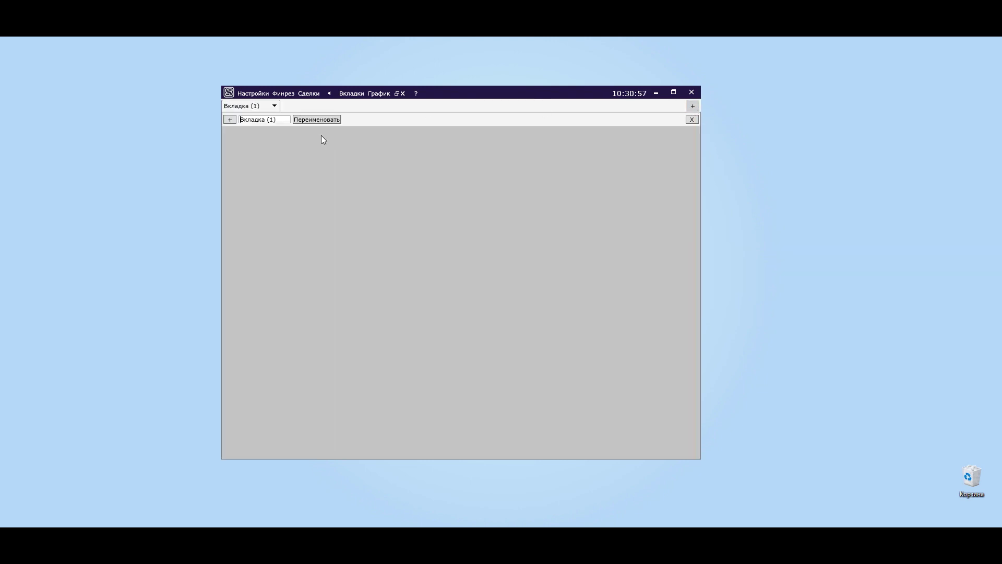
Step: Rename the new tab to "прара" and shift the terminal window slightly on the desktop
text(прара)
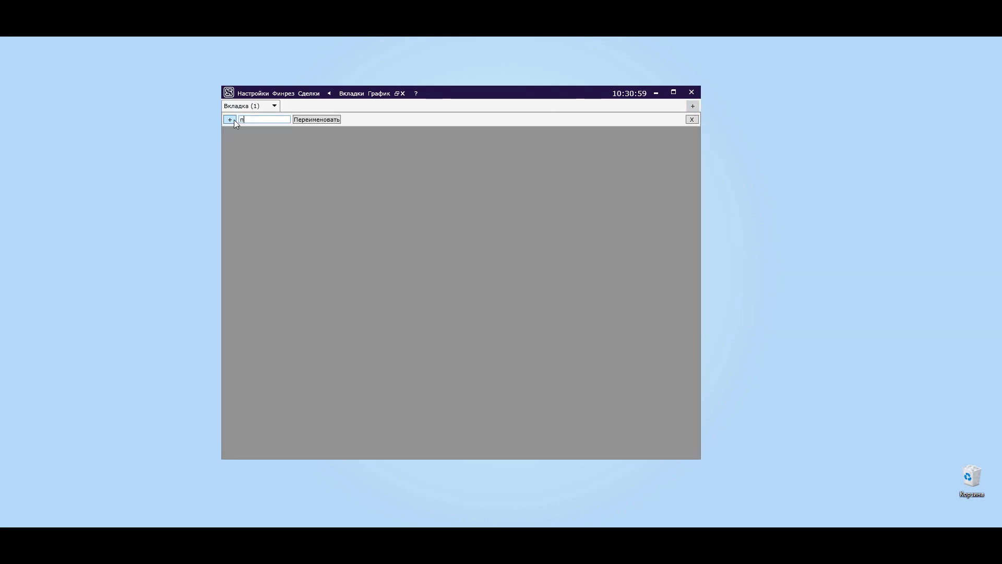
click(313, 119)
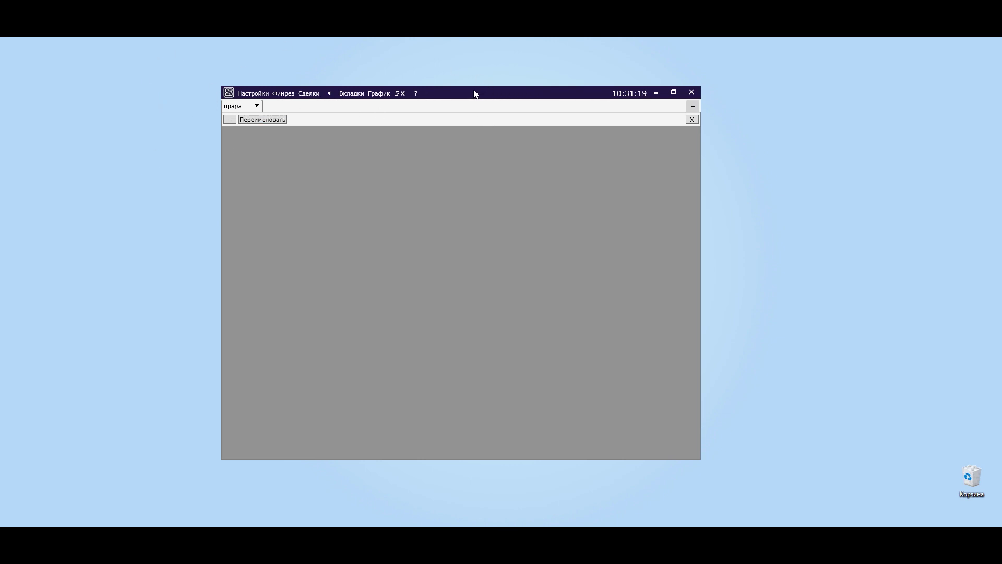
drag(474, 93, 462, 97)
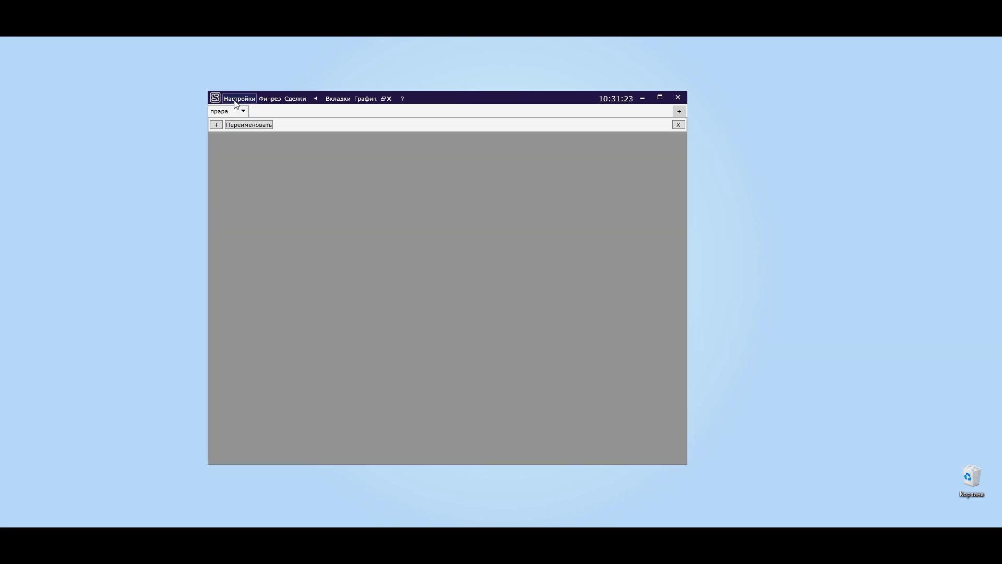
Step: Reconnect Binance in the terminal's connection settings and collapse its API and wallet parameters
click(235, 101)
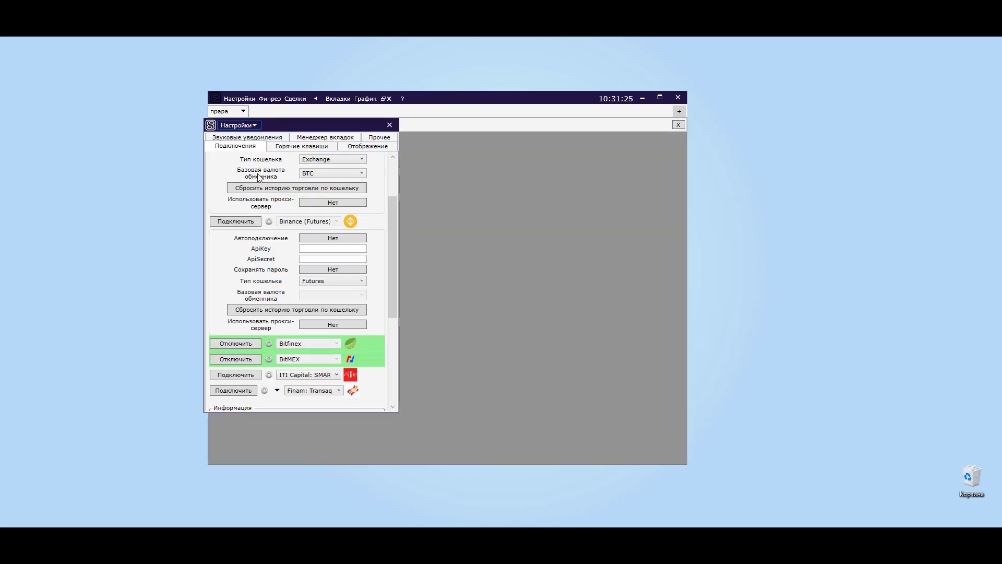
scroll(260, 178, up, 3)
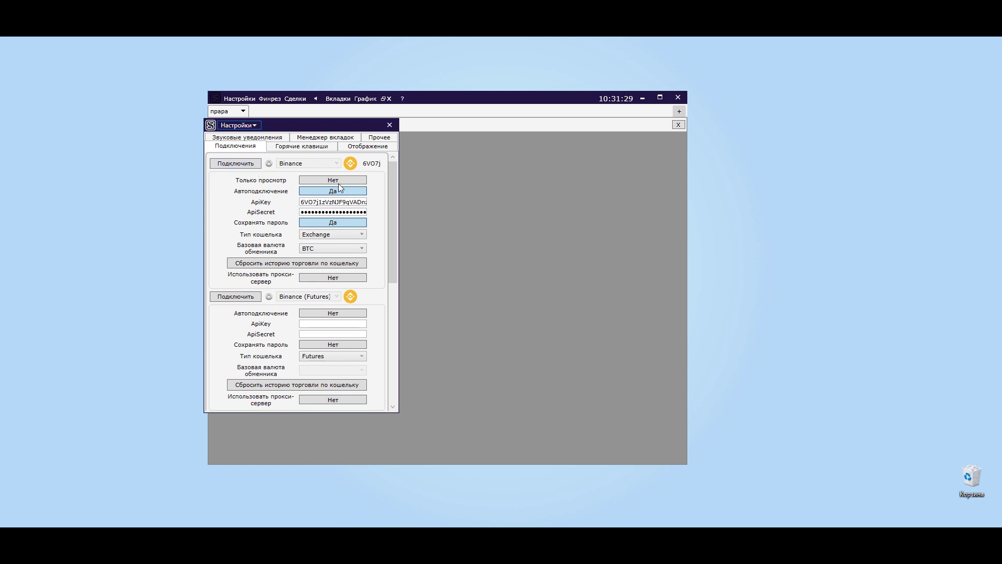
click(244, 166)
click(244, 165)
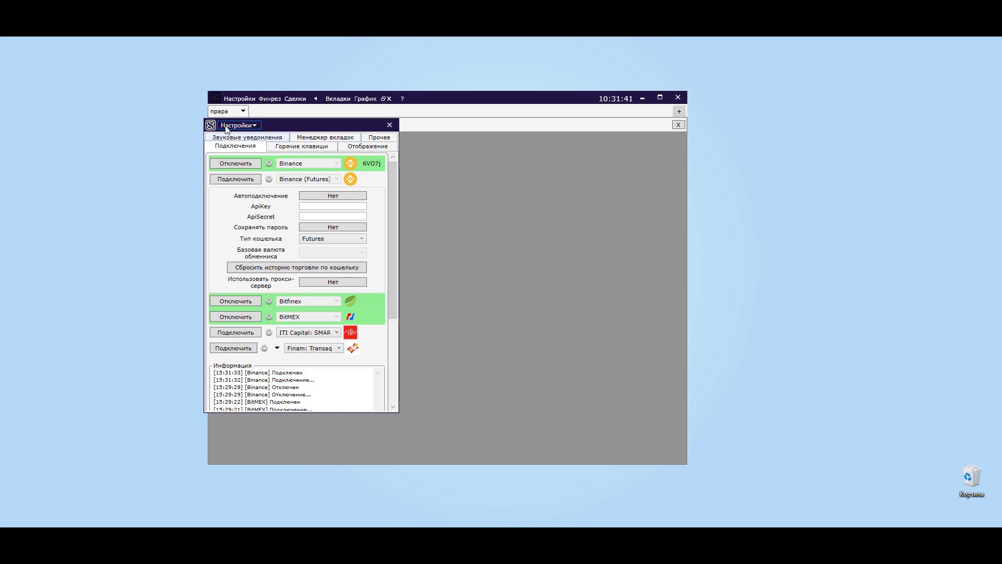
Step: Review the hotkey, display, tab manager, sound notification and other settings of the terminal, and close the settings
drag(296, 120, 361, 130)
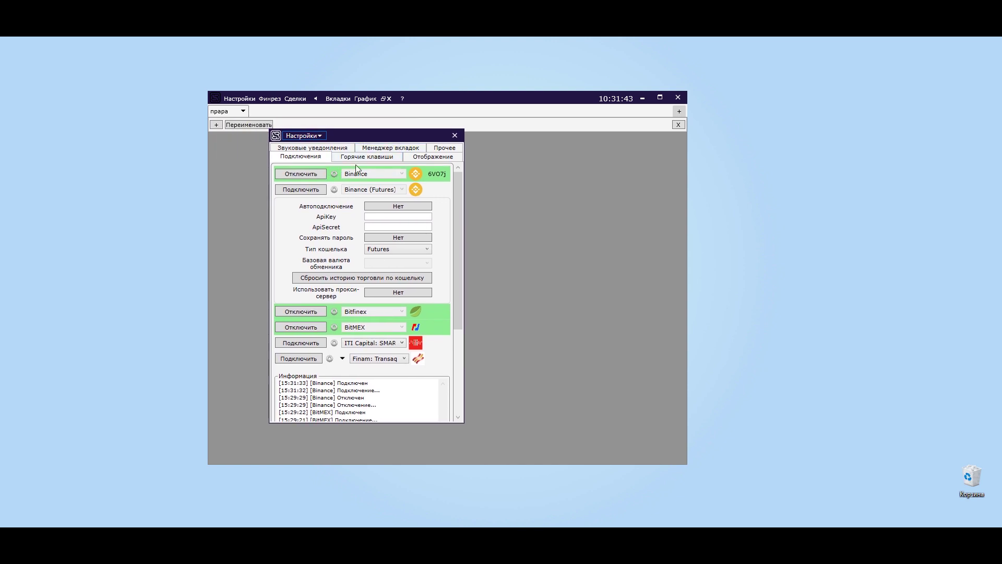
click(350, 158)
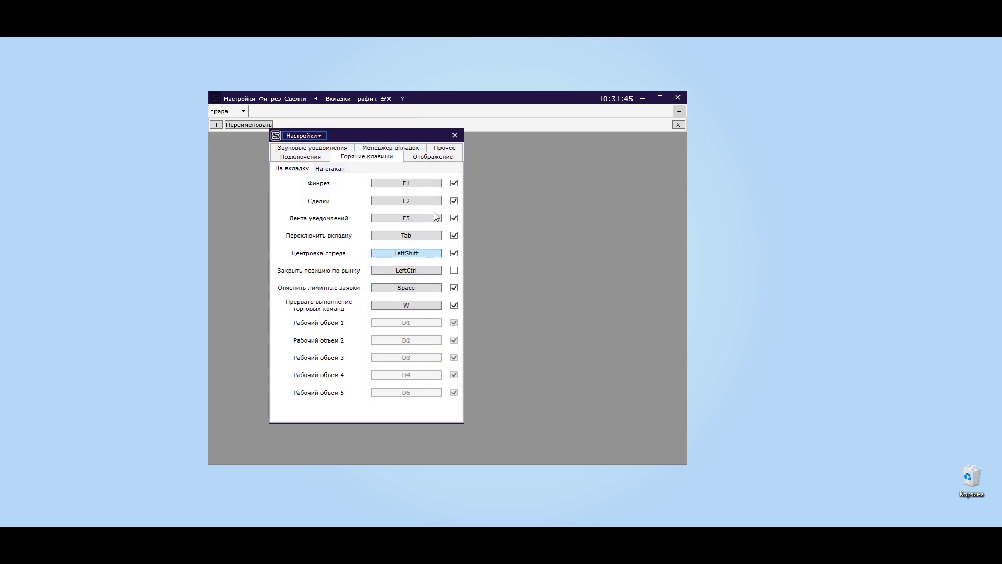
click(431, 158)
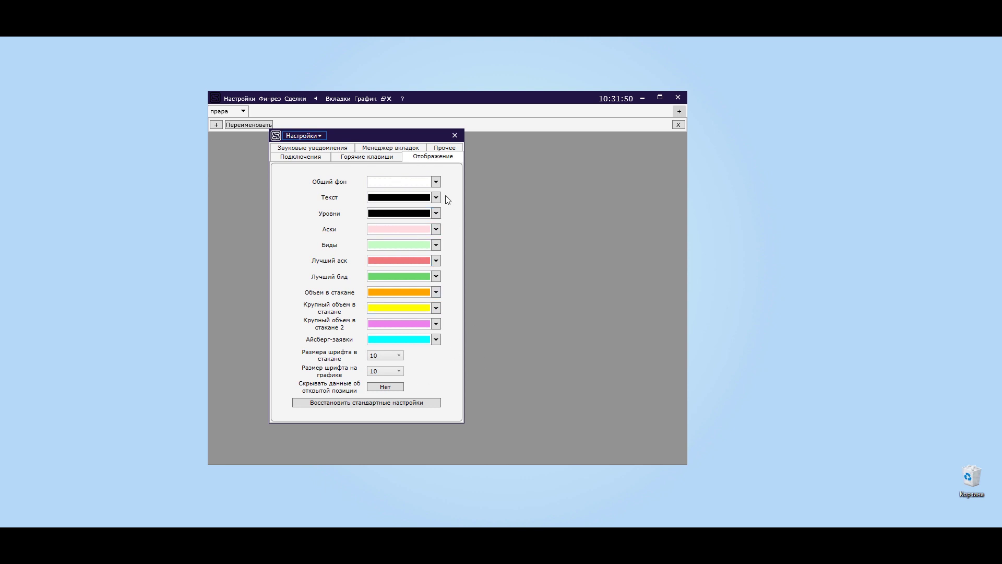
click(443, 149)
click(421, 156)
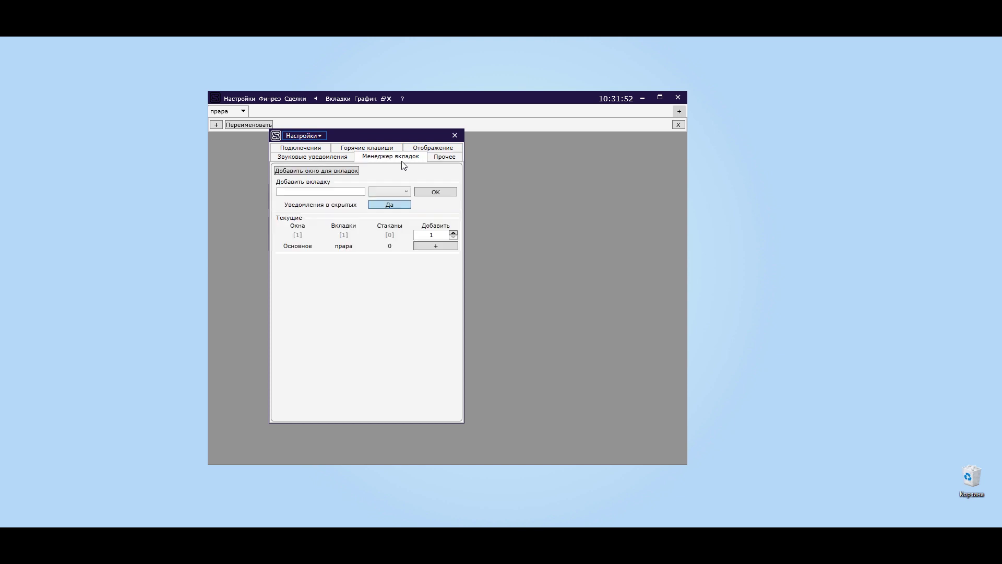
click(337, 157)
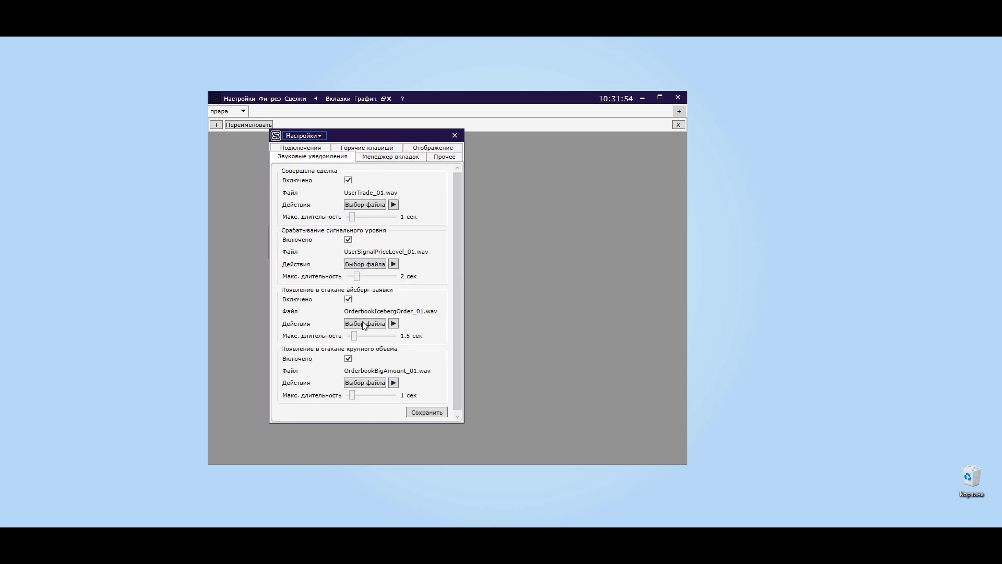
drag(451, 129, 430, 151)
click(435, 157)
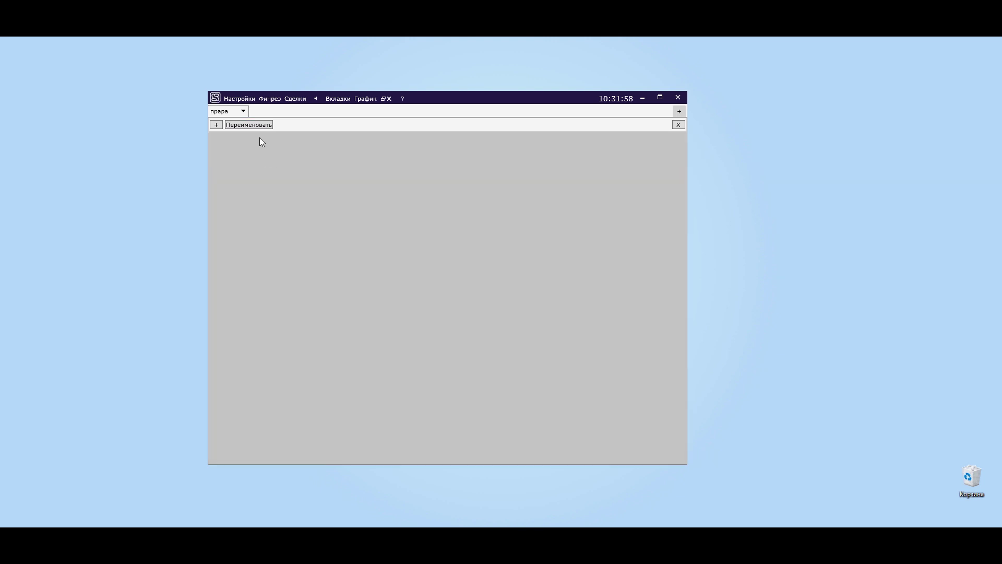
Step: Hide and show the control row of the "прара" workspace tab
click(228, 127)
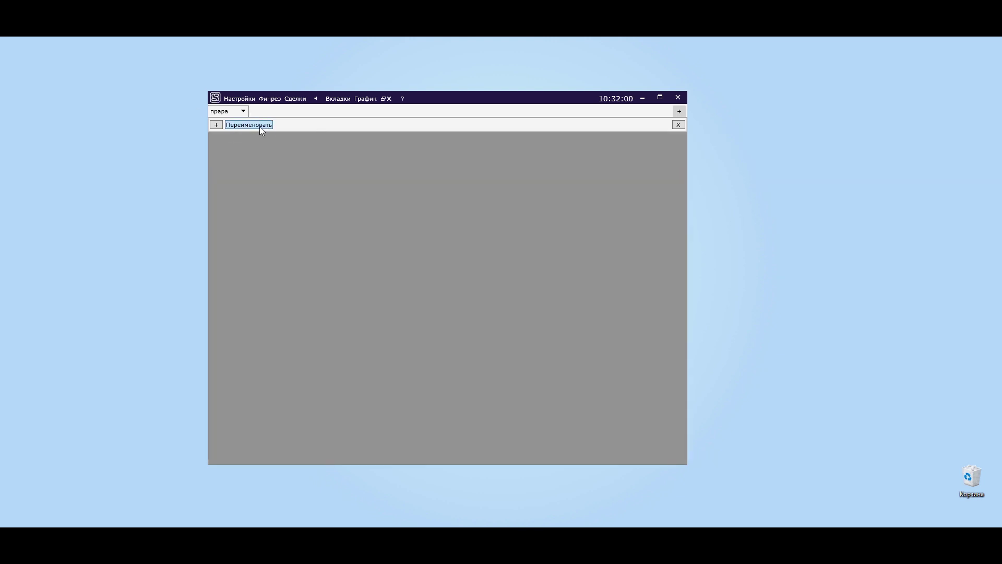
click(245, 111)
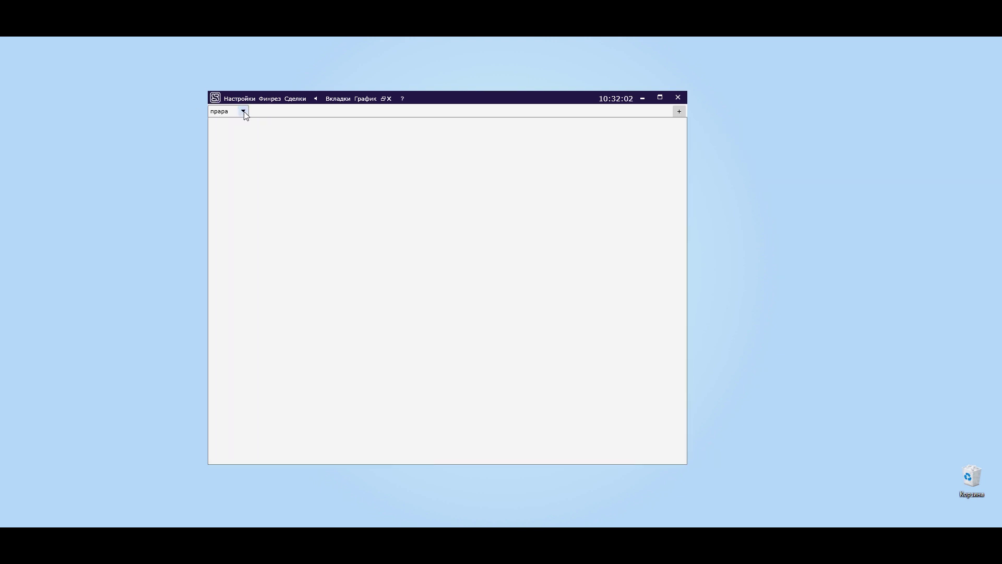
click(244, 111)
click(243, 111)
click(244, 111)
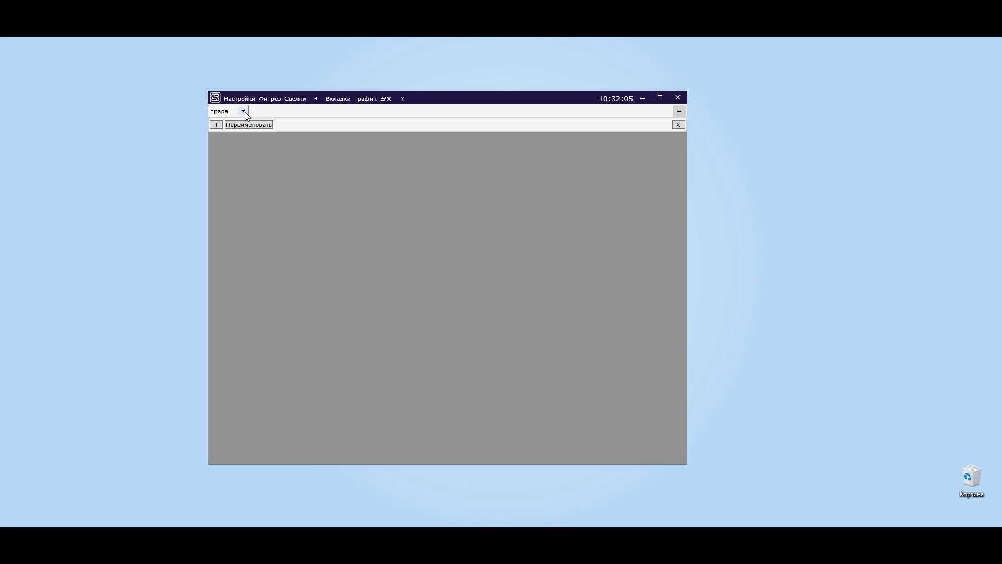
Step: Add an order book to the "прара" tab and load the TOMOBTC instrument from the Binance connection
click(216, 125)
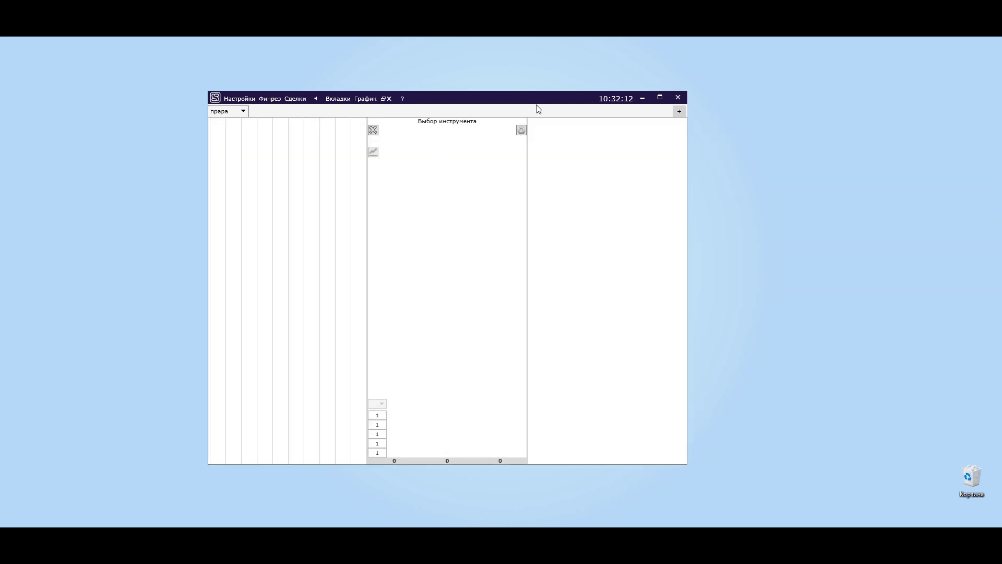
drag(537, 102, 523, 87)
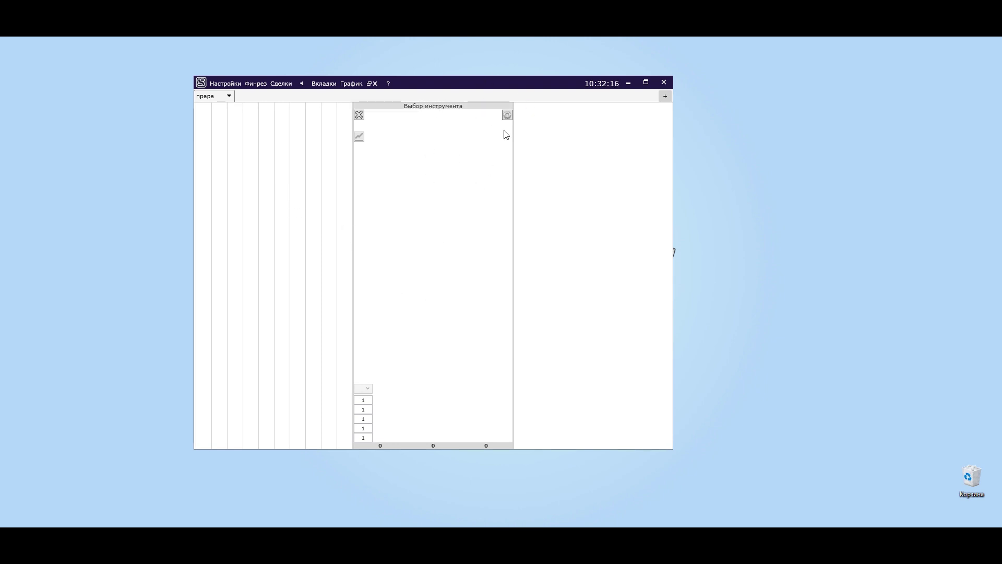
click(432, 107)
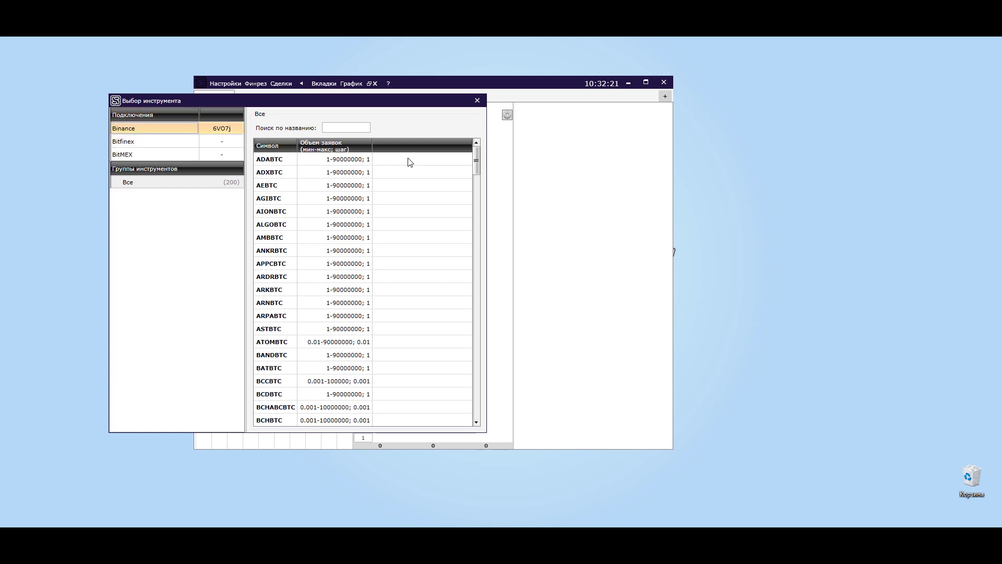
click(358, 127)
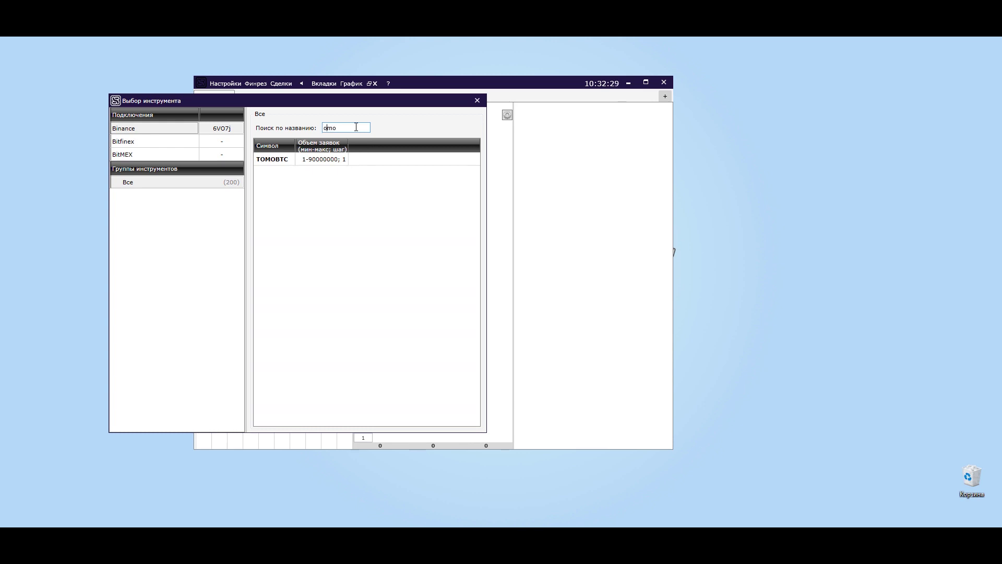
double_click(277, 159)
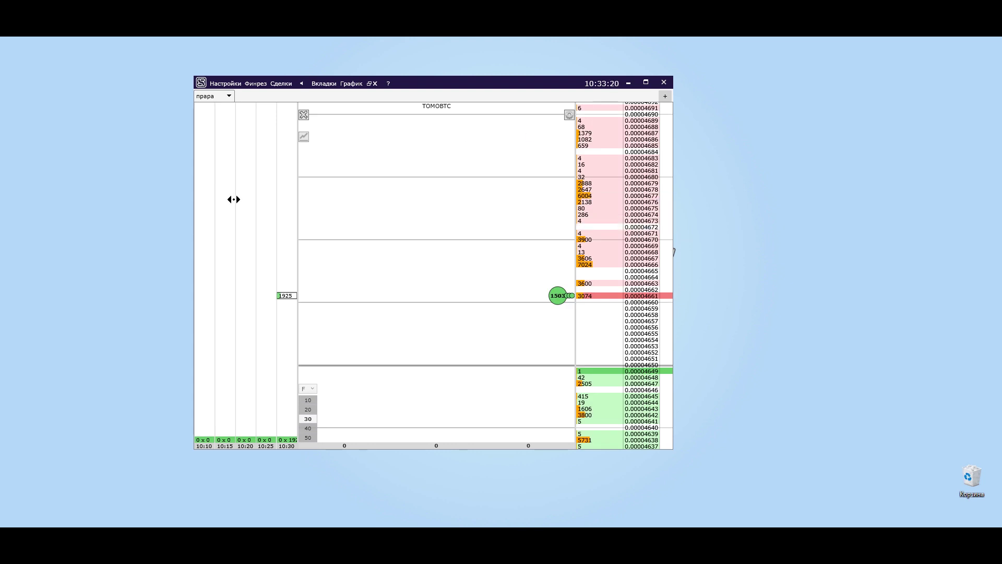
Step: Widen the TOMOBTC tick area by narrowing the order book and cluster columns
mouse_move(572, 180)
mouse_down()
mouse_move(424, 180)
mouse_move(585, 180)
mouse_up()
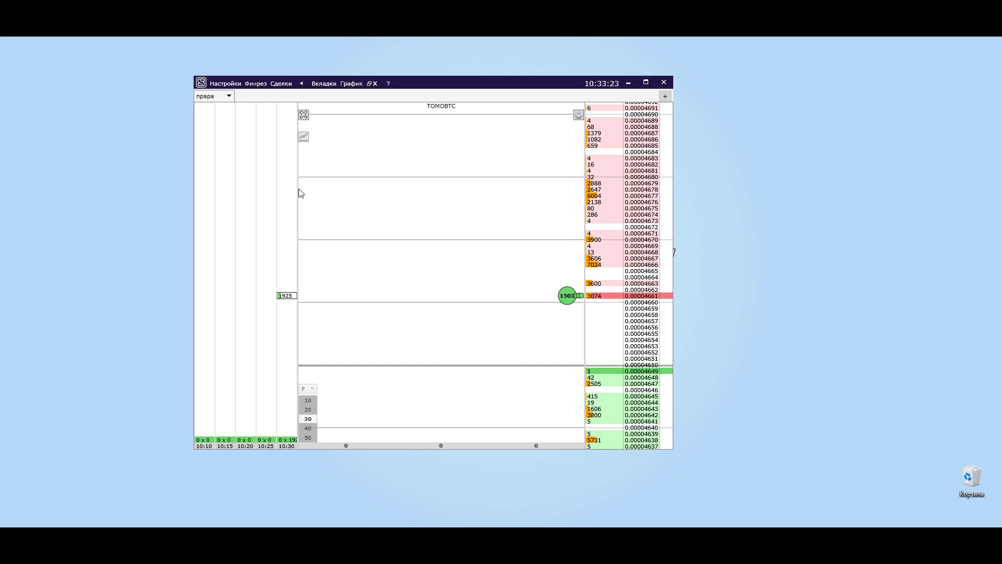
drag(298, 189, 261, 188)
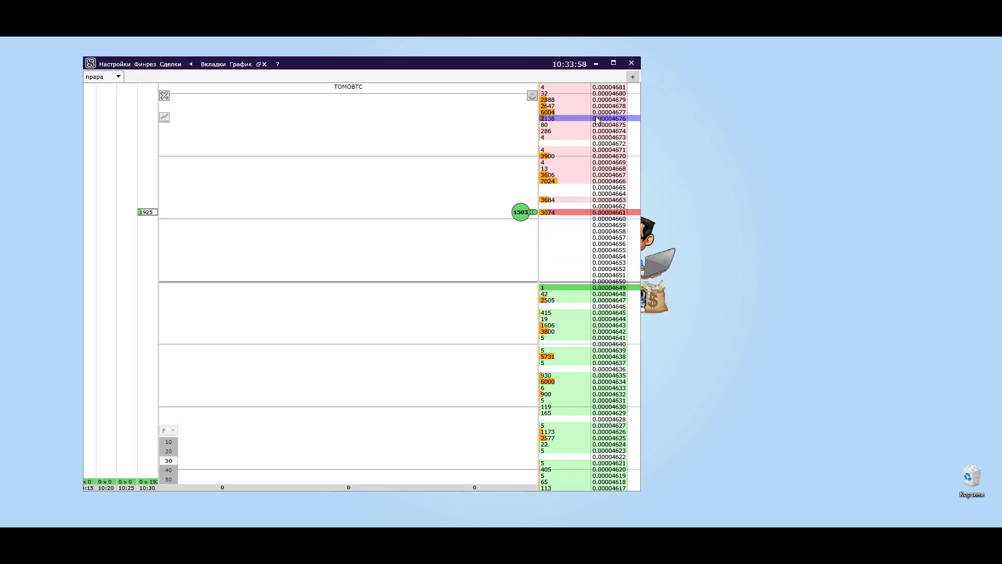
Step: Browse the TOMOBTC order book's price levels and compress its price scale to x10
scroll(575, 172, up, 5)
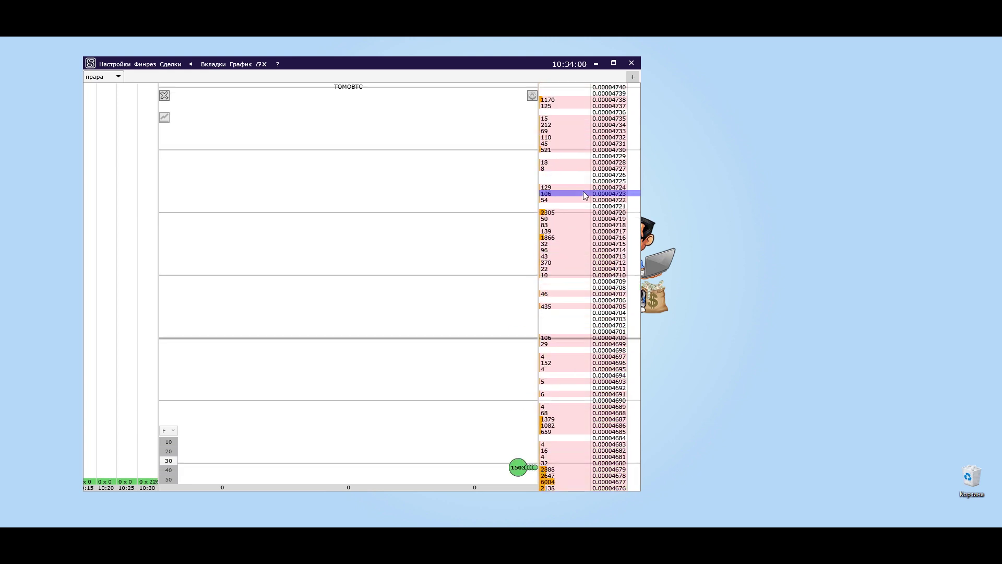
scroll(569, 282, down, 6)
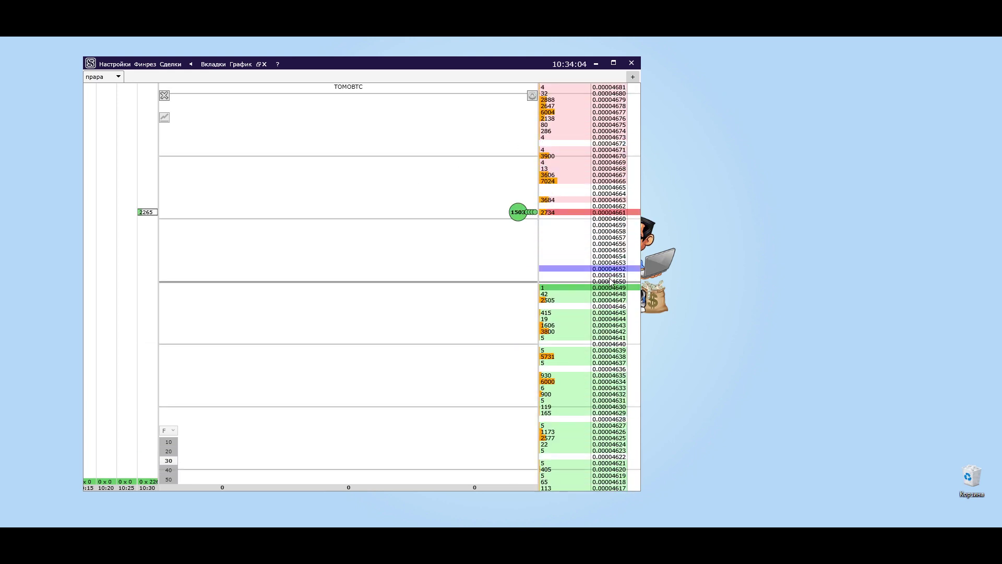
scroll(633, 187, down, 2)
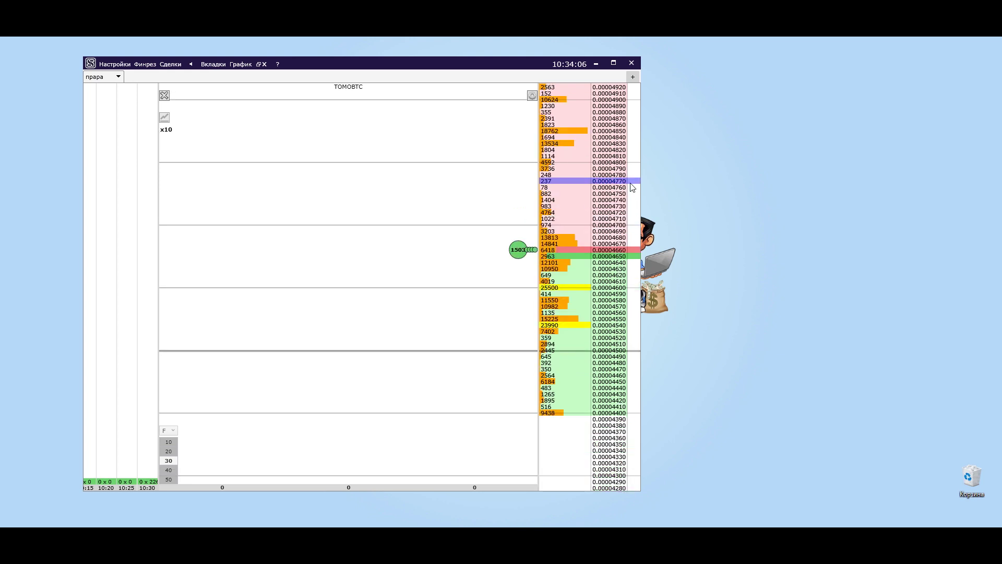
scroll(632, 187, up, 2)
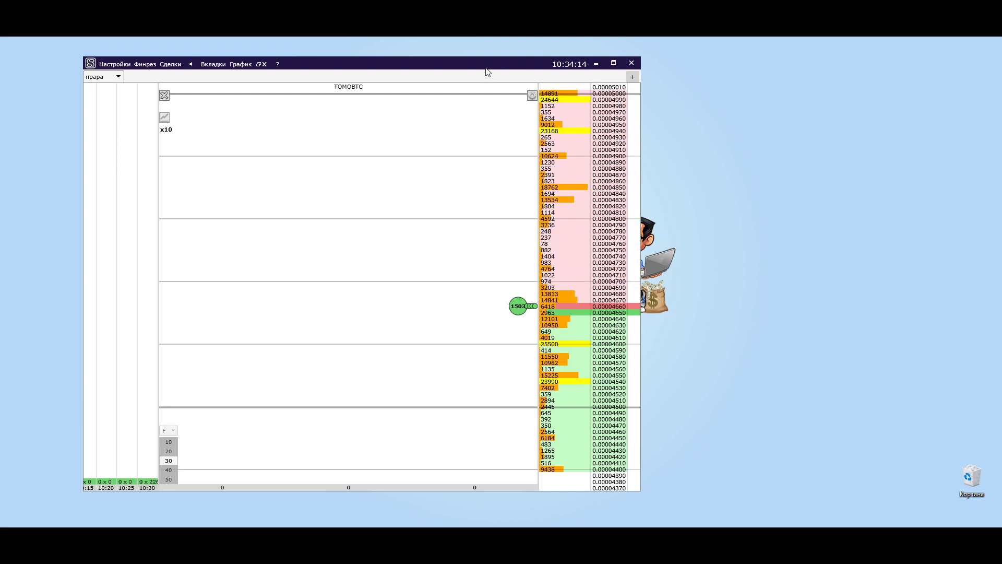
Step: Examine the ask and bid volumes across the compressed TOMOBTC order book's full price range
drag(486, 69, 497, 78)
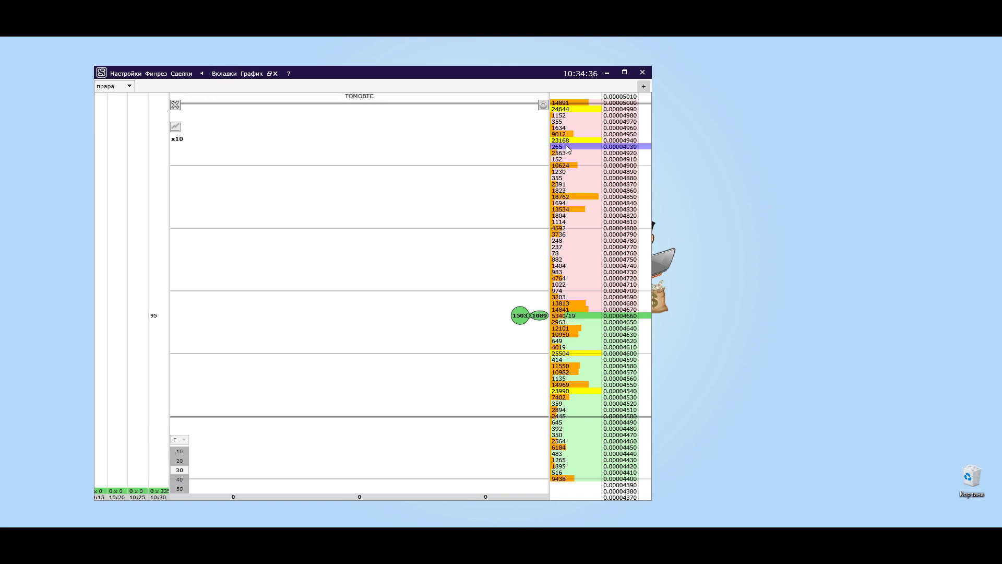
scroll(575, 142, up, 10)
scroll(609, 356, down, 10)
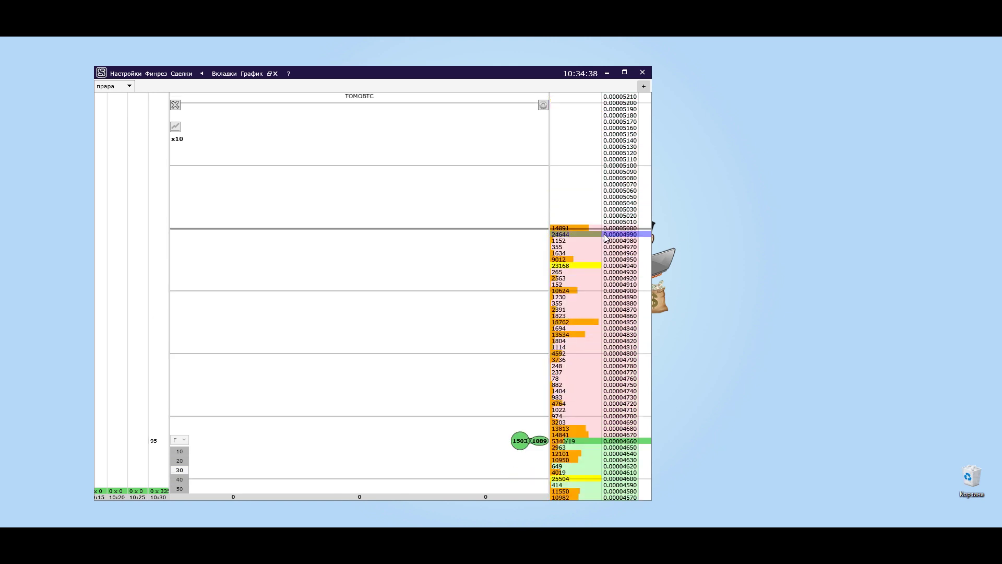
scroll(597, 281, down, 5)
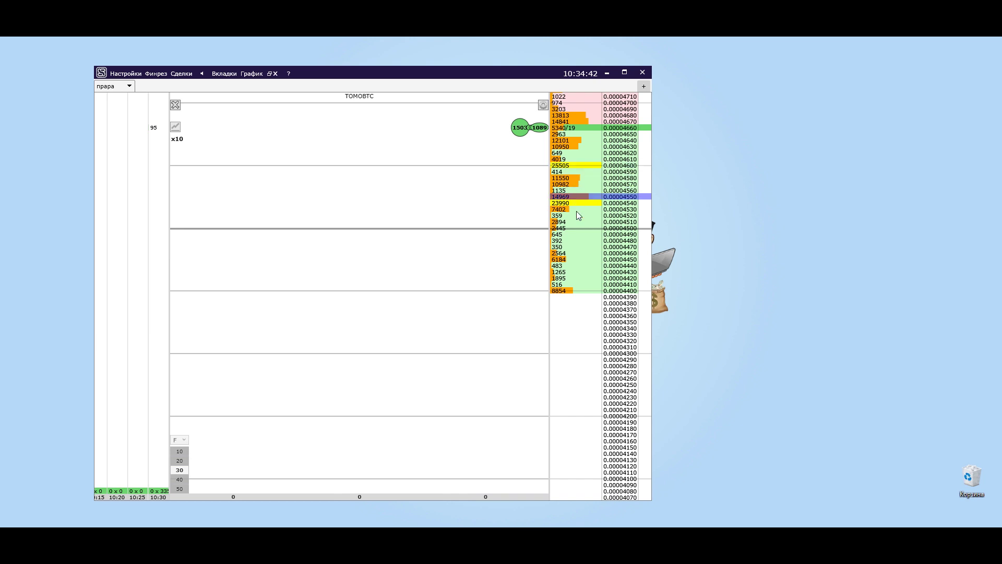
scroll(581, 240, up, 5)
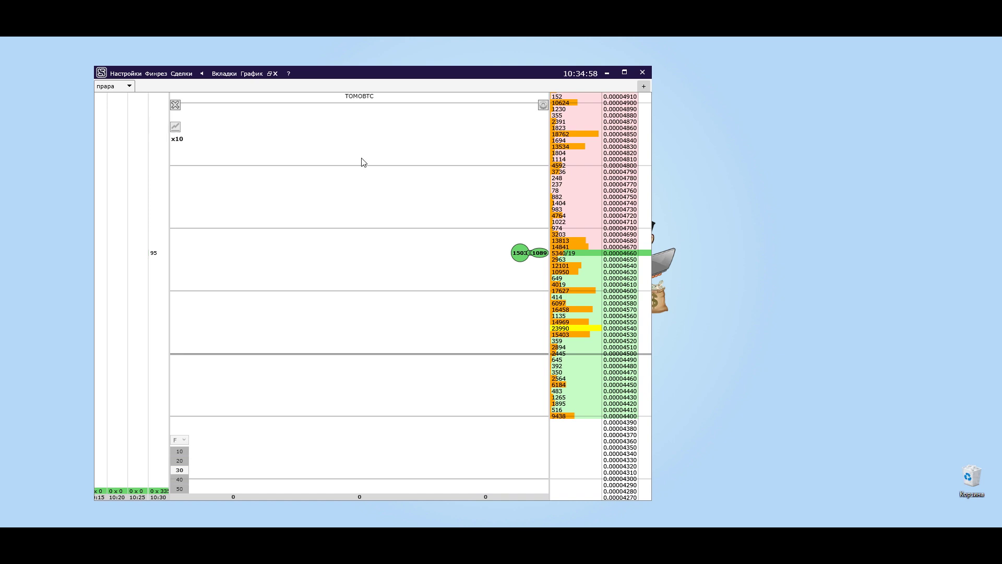
Step: Open the TOMOBTC settings beside the terminal window and review the trading and order book parameters
click(544, 106)
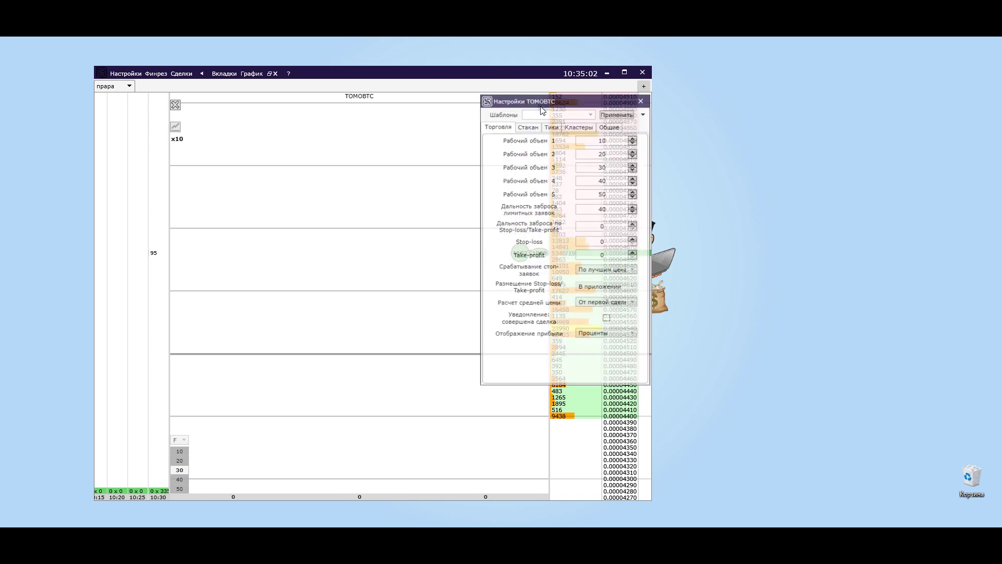
drag(558, 101, 761, 101)
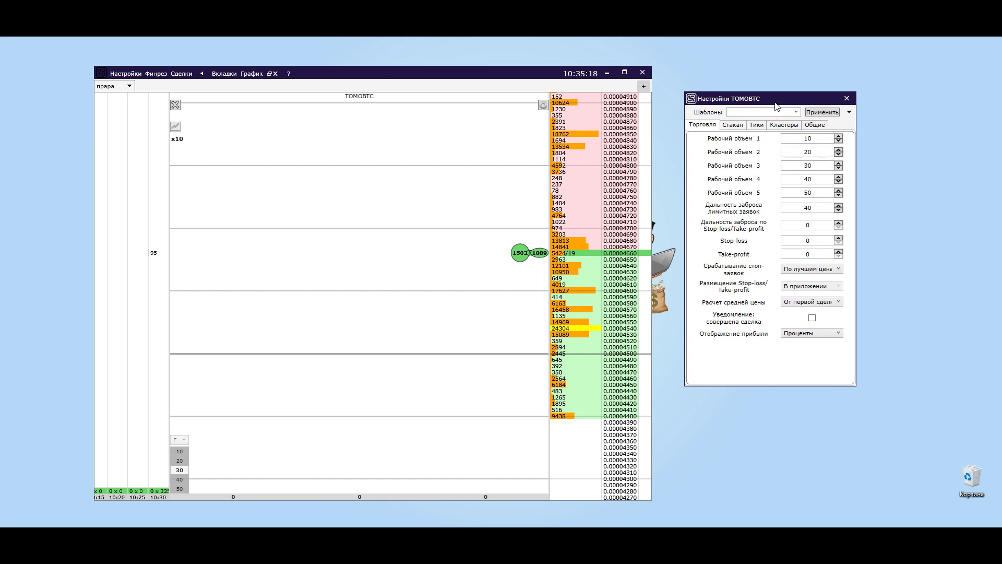
drag(775, 103, 759, 109)
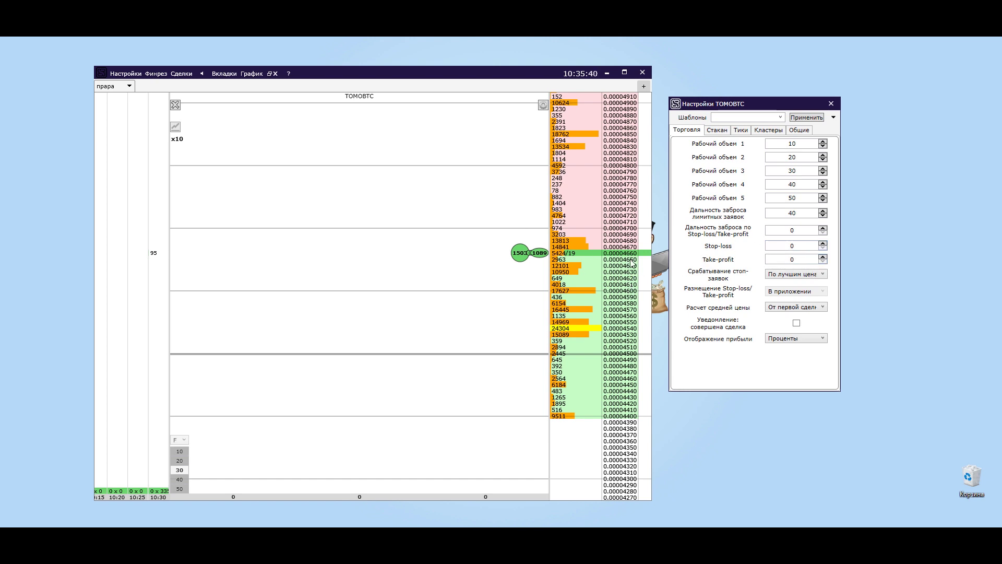
click(716, 131)
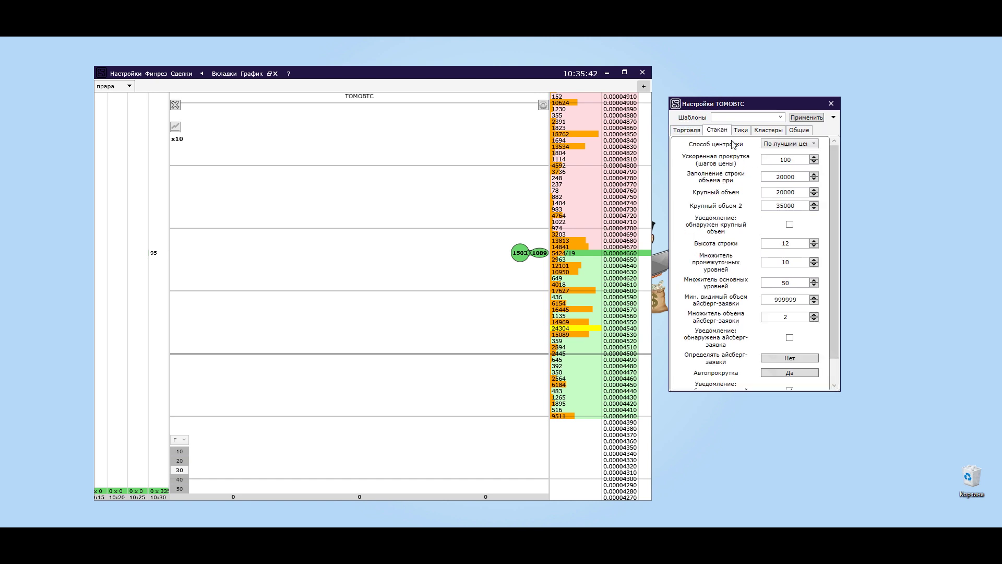
drag(833, 161, 834, 202)
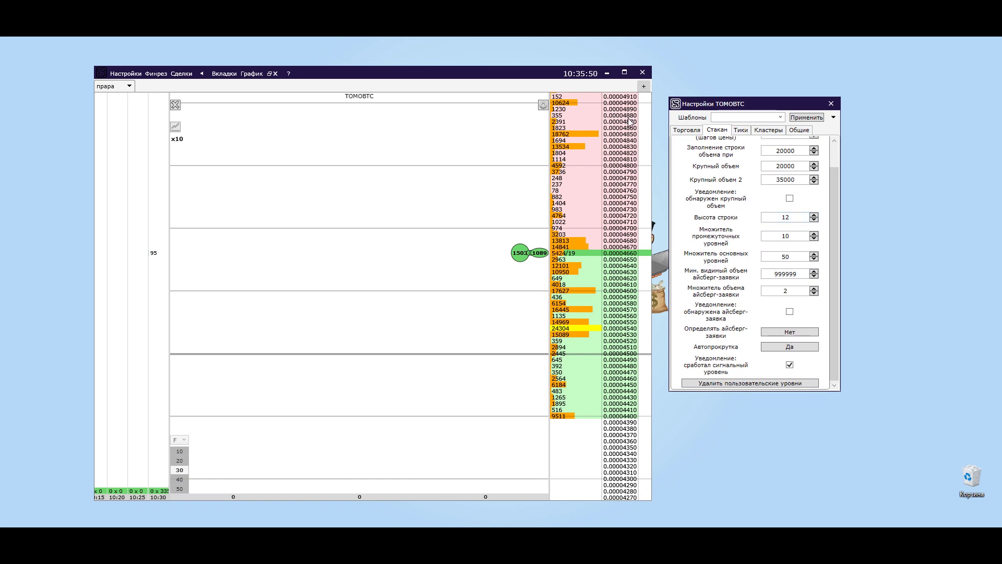
Step: Try an order book row height of 17, and set it back to 12
click(814, 215)
click(814, 215)
click(814, 215)
click(814, 214)
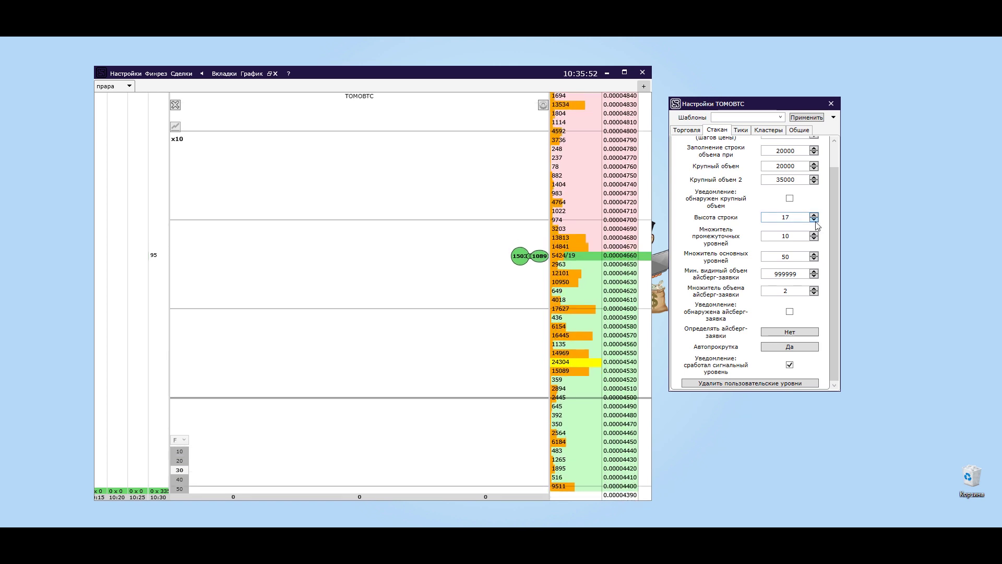
click(813, 220)
click(814, 220)
click(814, 220)
click(814, 219)
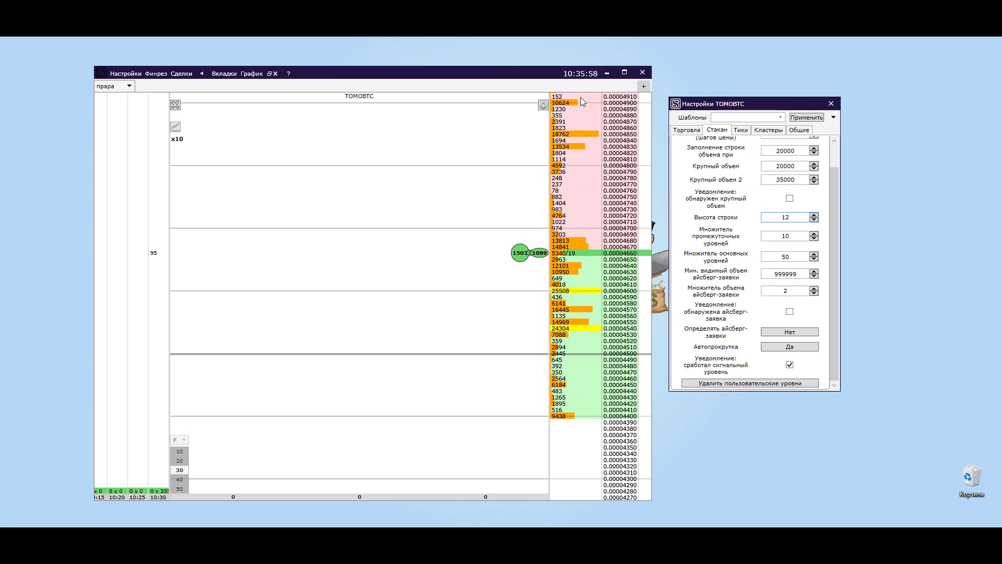
Step: Review the TOMOBTC tick settings for displayed volume, line thickness, grouping period and style
click(742, 131)
click(750, 276)
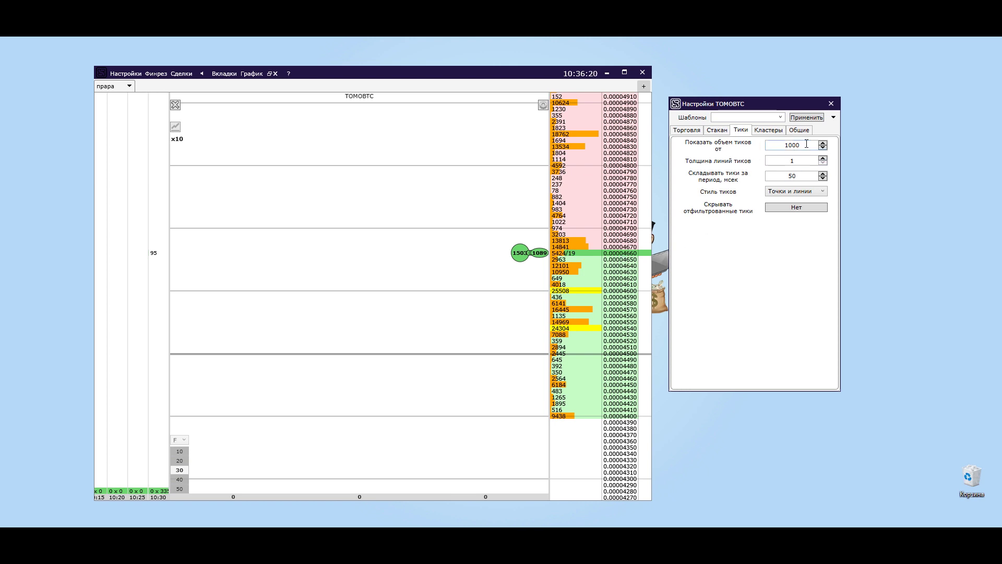
click(788, 307)
Step: In the cluster settings, set the vertical volume text style to Сумма покупок и продаж
click(768, 130)
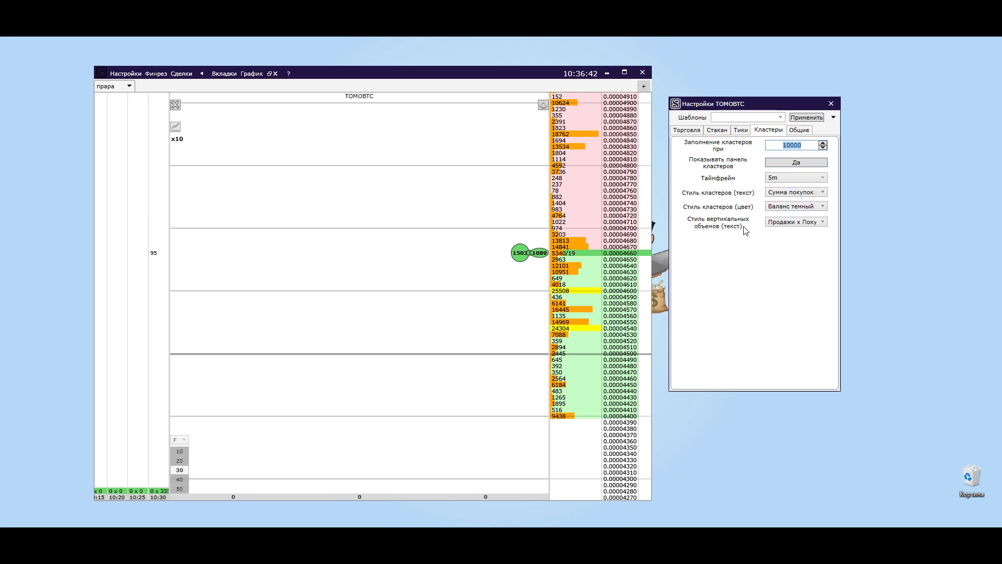
click(798, 228)
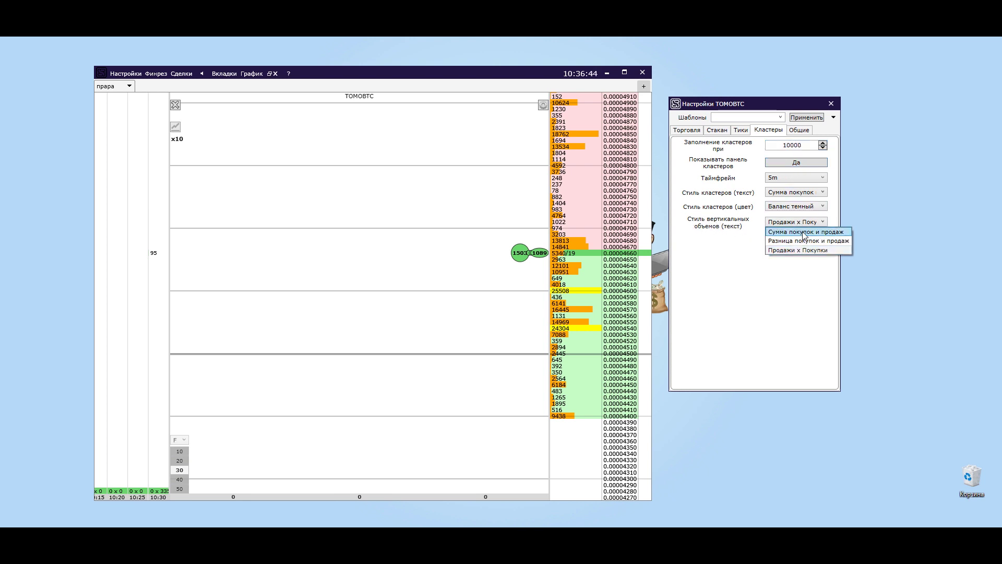
click(805, 233)
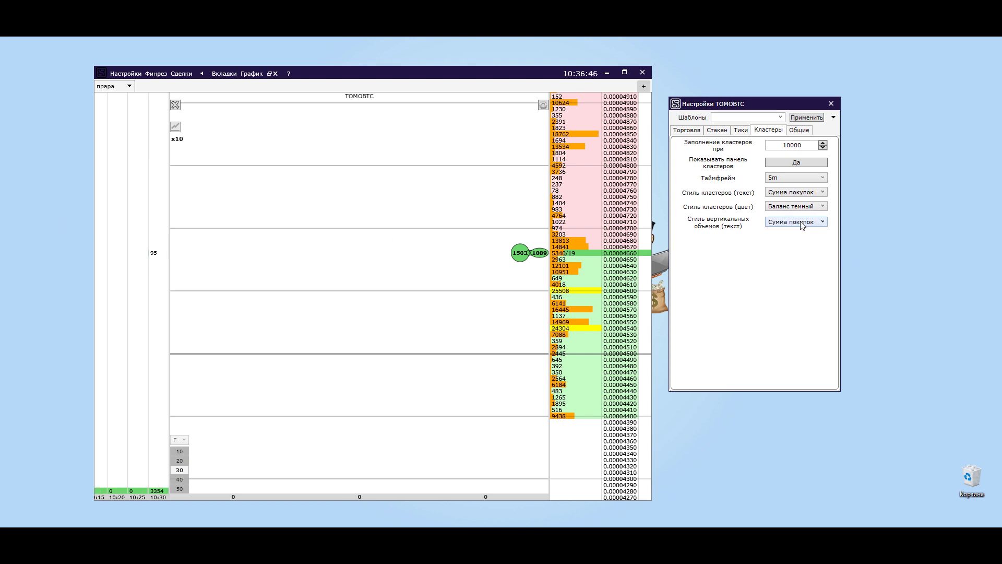
click(802, 225)
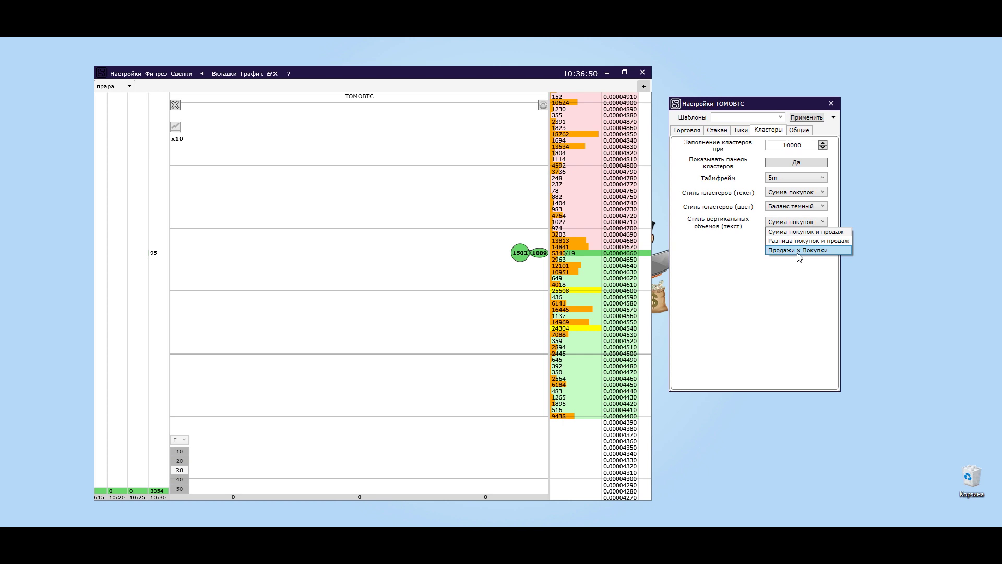
click(753, 279)
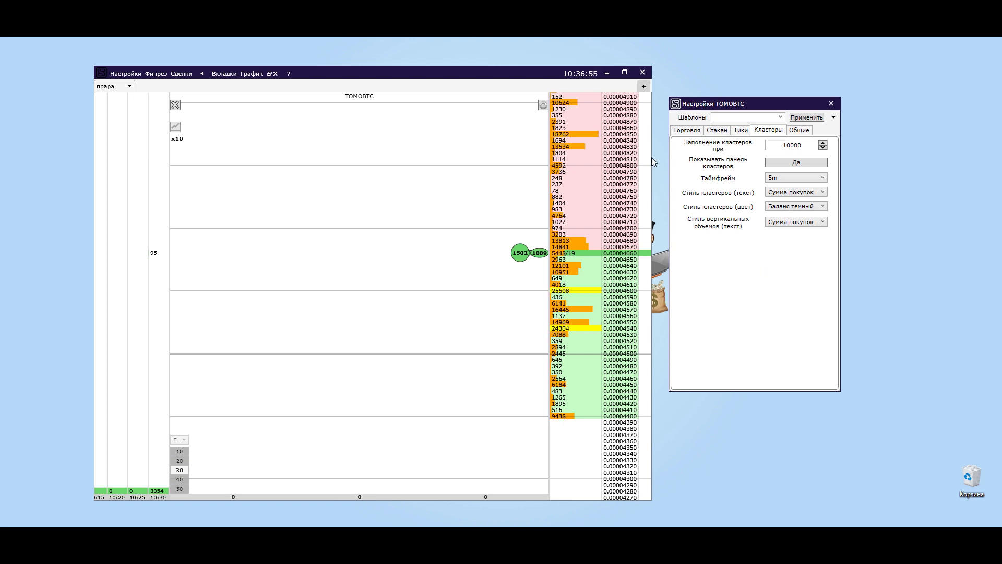
Step: Check the general and tick settings of TOMOBTC, and close the settings window
click(797, 131)
click(741, 132)
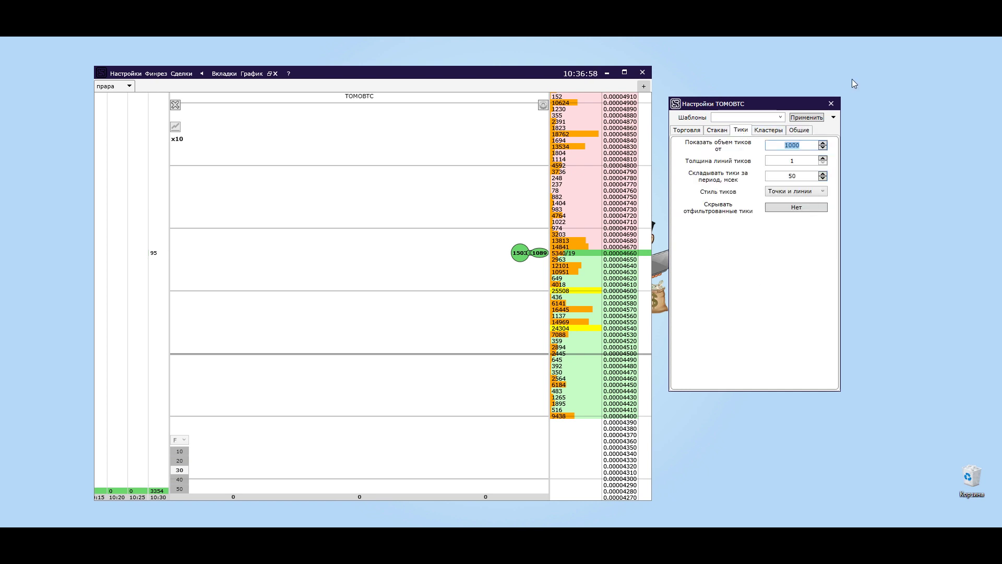
click(831, 103)
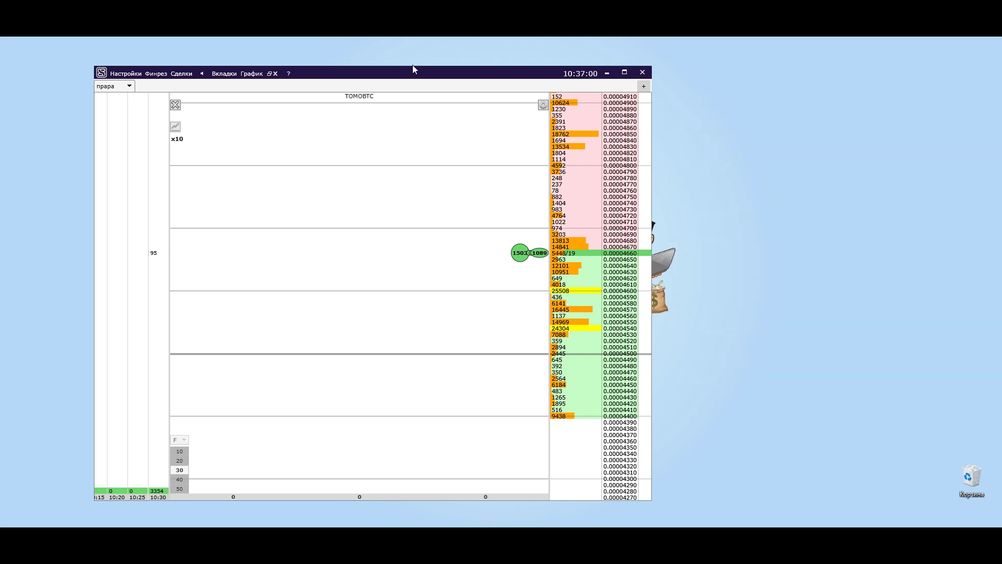
Step: Bring the terminal window towards the middle of the desktop and look through the TOMOBTC price levels
drag(415, 77, 531, 82)
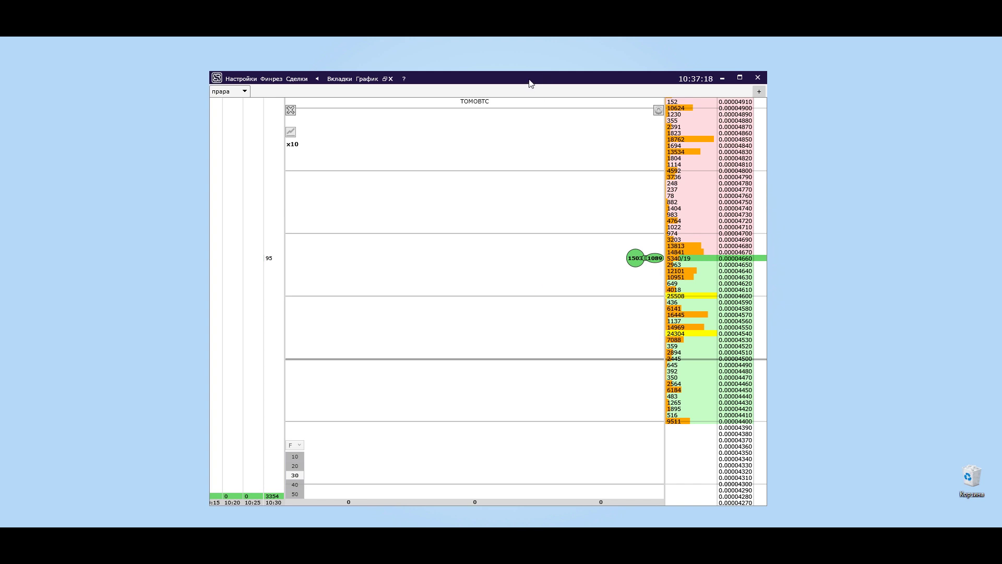
mouse_move(529, 83)
mouse_down()
mouse_move(342, 79)
mouse_move(536, 80)
mouse_up()
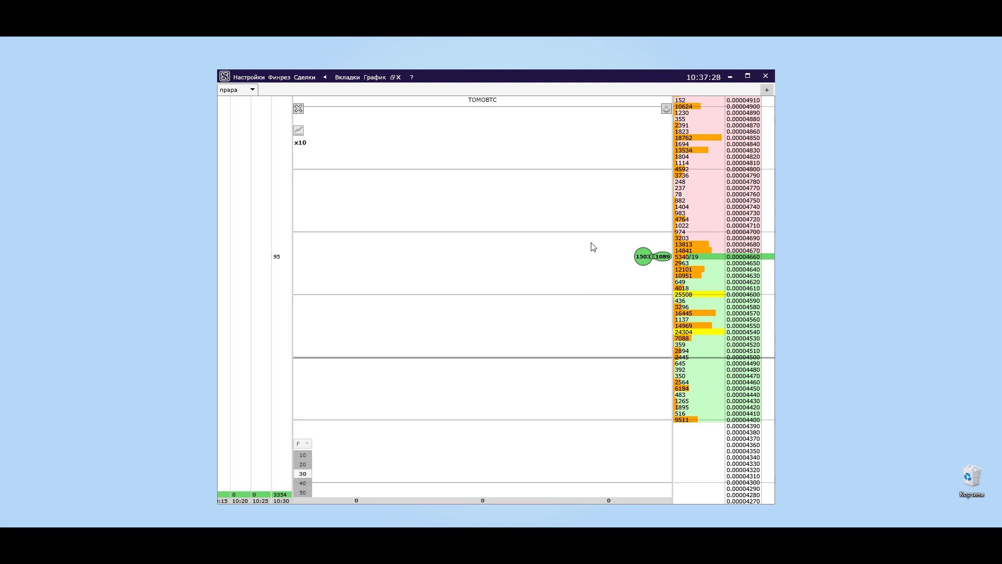
scroll(723, 334, up, 5)
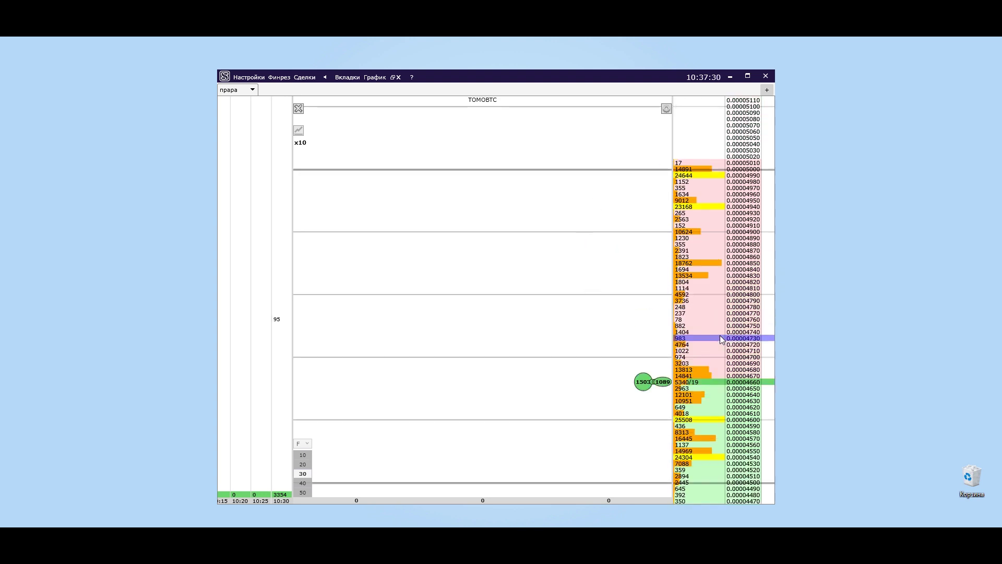
scroll(725, 284, down, 5)
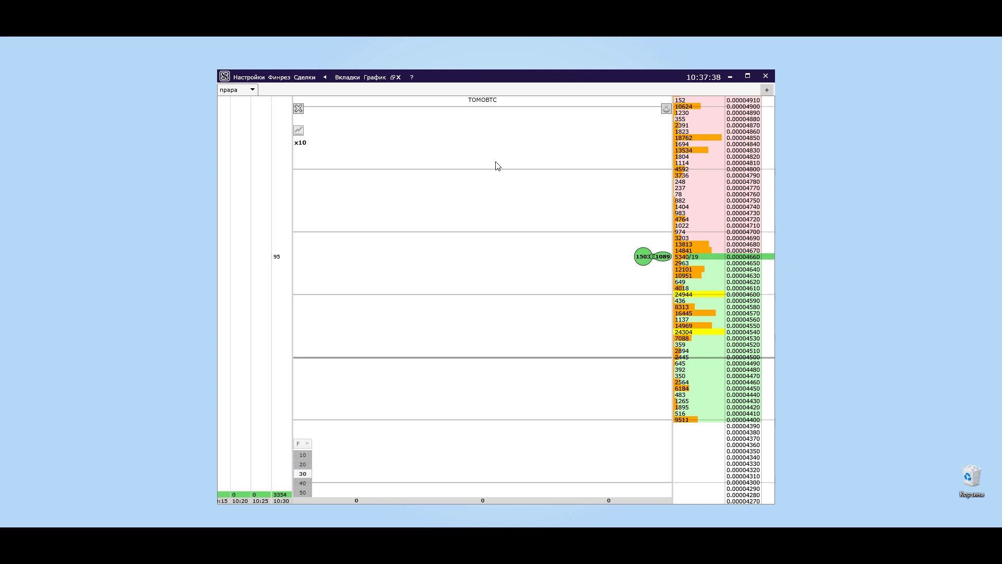
Step: Open the TOMOBTC chart in its own window, enlarge it and place it beside the terminal window
drag(432, 77, 338, 60)
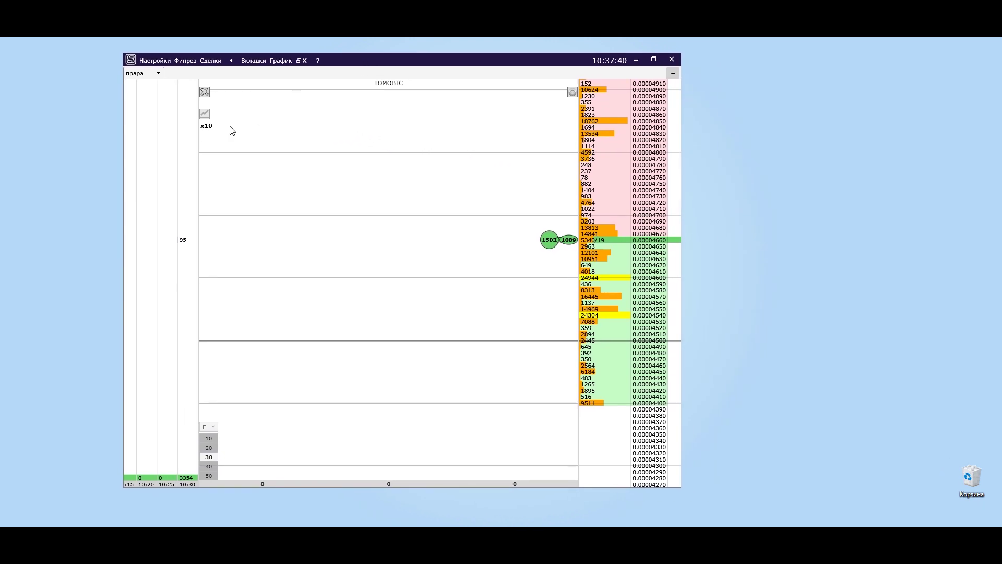
click(205, 115)
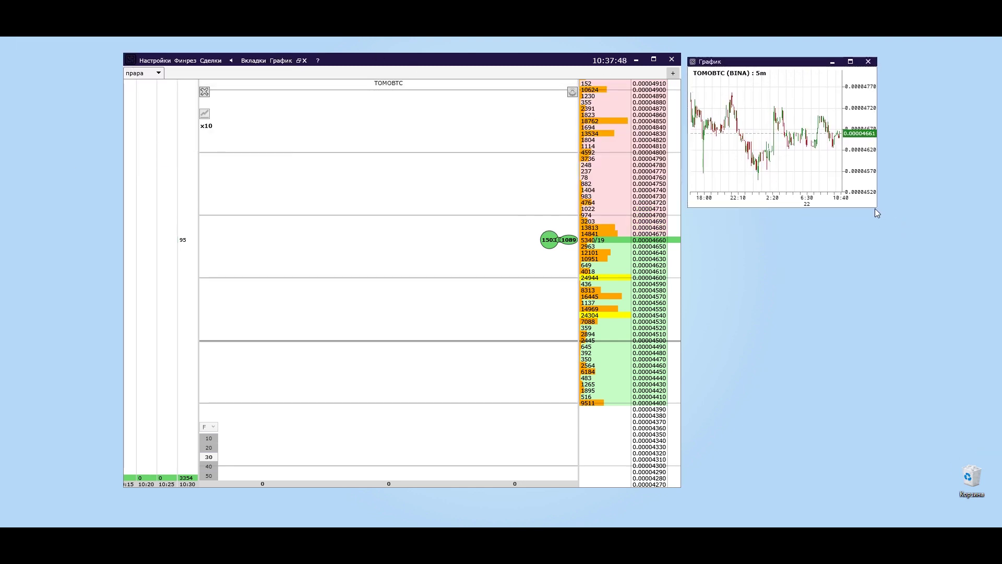
drag(878, 211, 1000, 352)
drag(372, 61, 283, 68)
drag(871, 69, 780, 69)
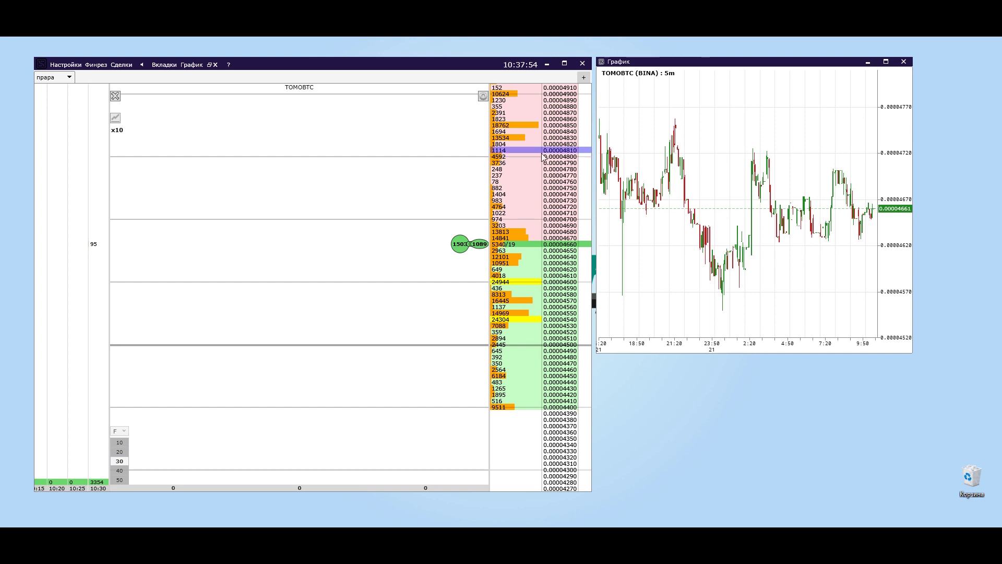
Step: Narrow the terminal window and enlarge the TOMOBTC chart across the freed desktop space
drag(590, 164, 224, 164)
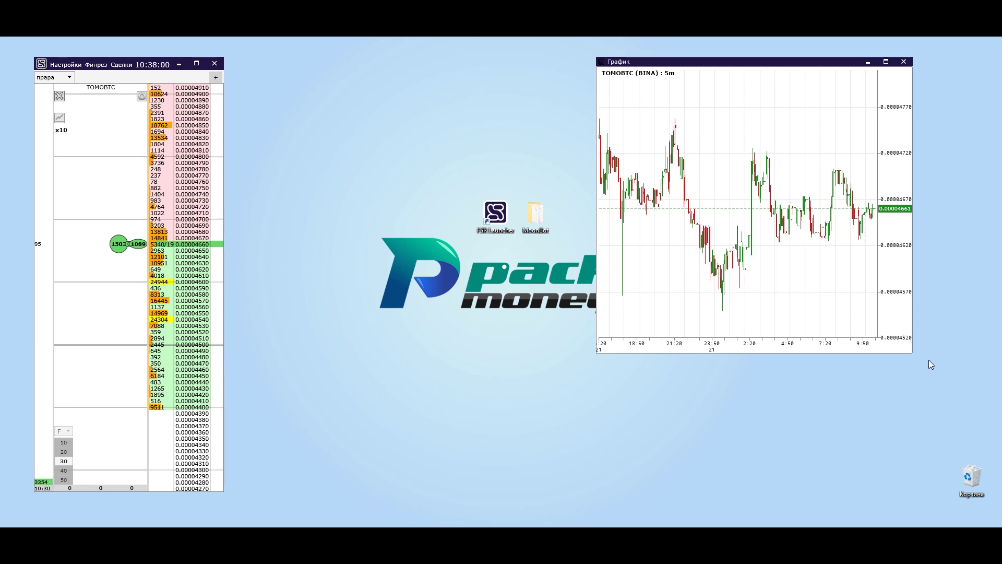
drag(912, 352, 938, 379)
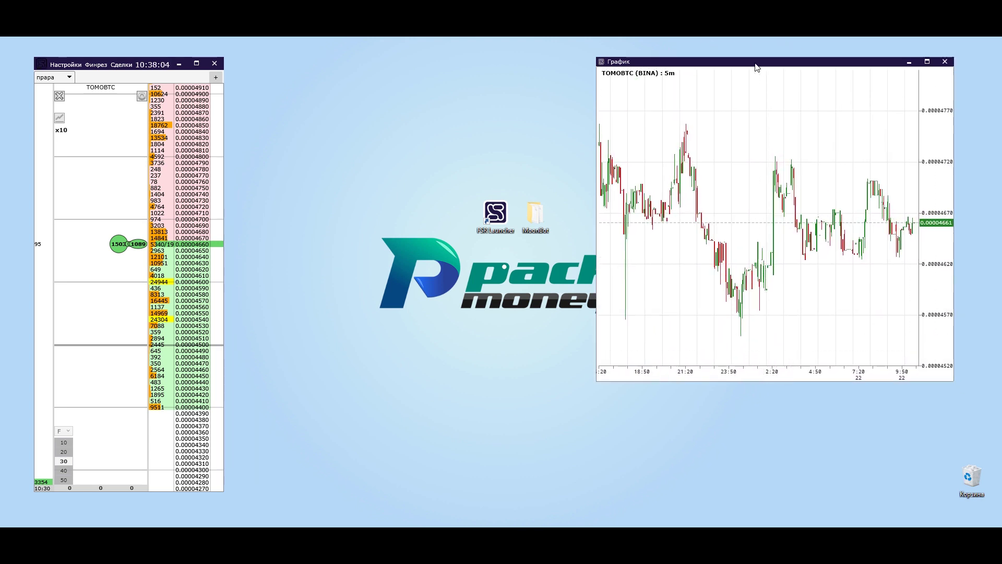
drag(756, 63, 501, 57)
drag(698, 374, 931, 364)
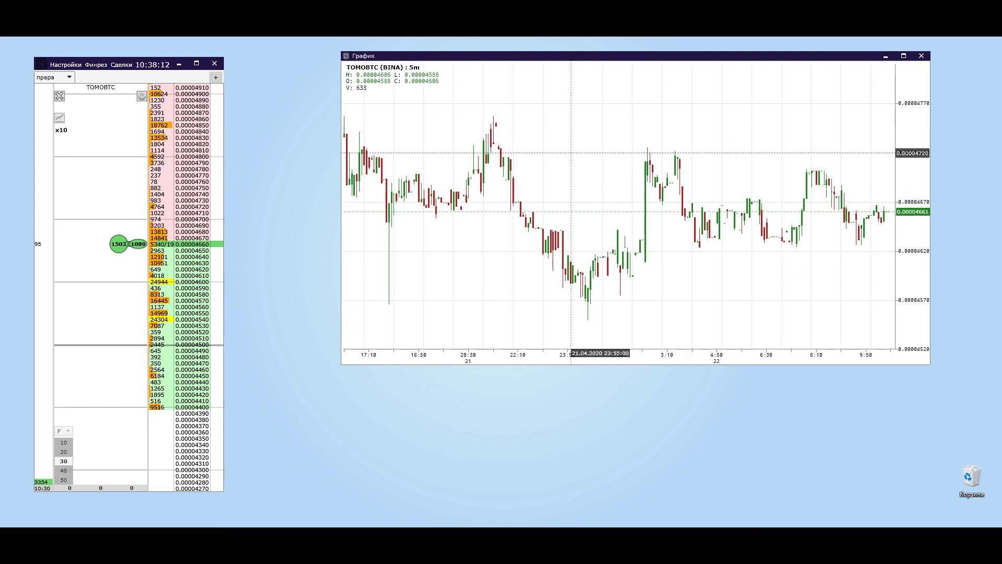
Step: Examine the timeframe, figure and indicator options available for the TOMOBTC chart
right_click(767, 167)
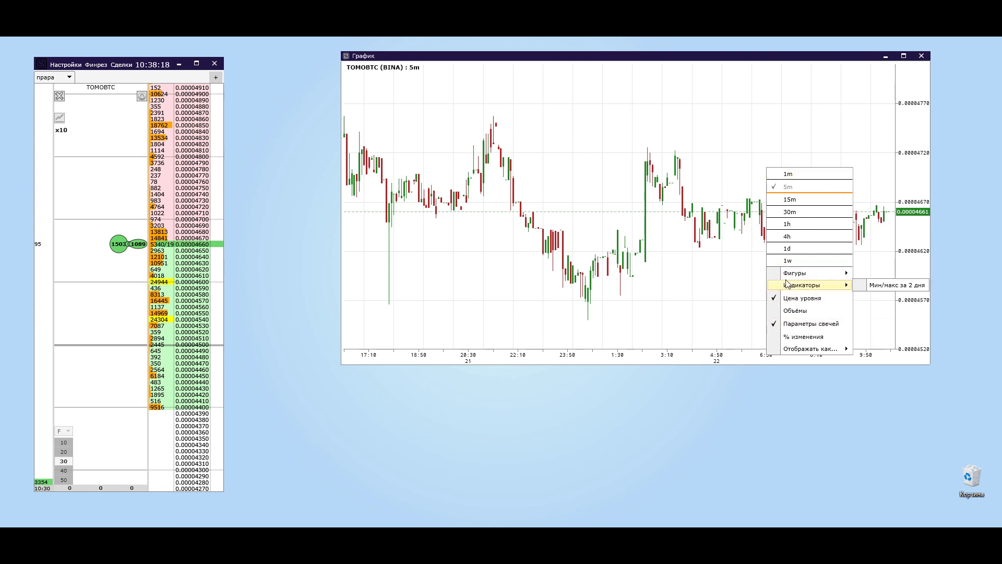
mouse_move(812, 288)
Step: Switch to the browser to view the TigerTrade website, dismiss its consultant chat and return to the CScalp windows
click(103, 516)
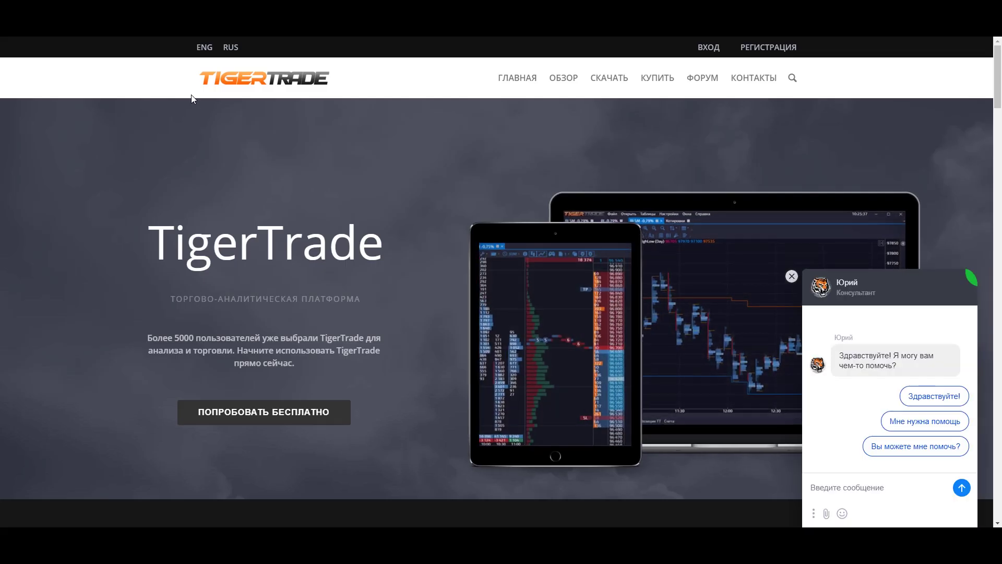
click(795, 281)
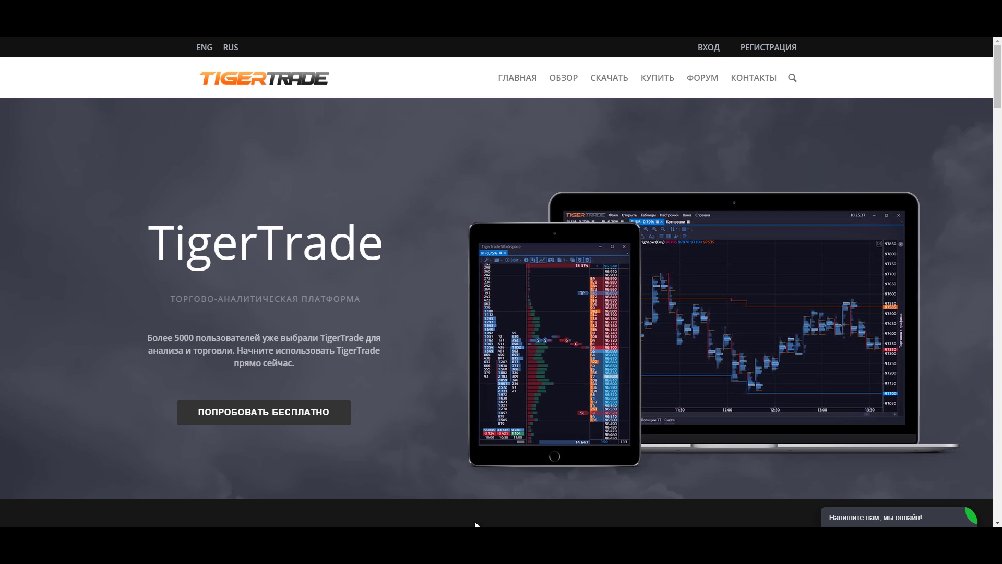
mouse_move(473, 548)
click(498, 496)
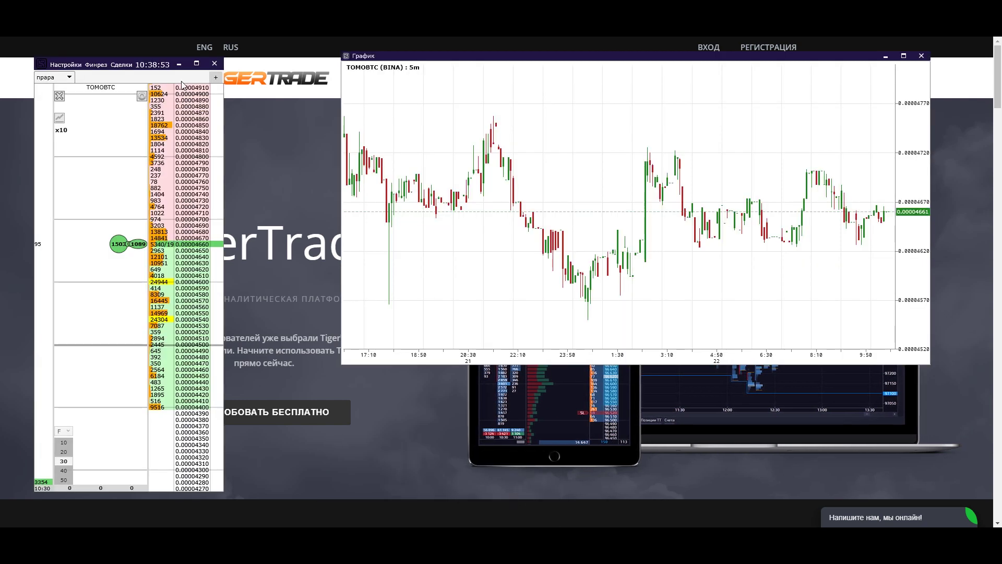
key(super+d)
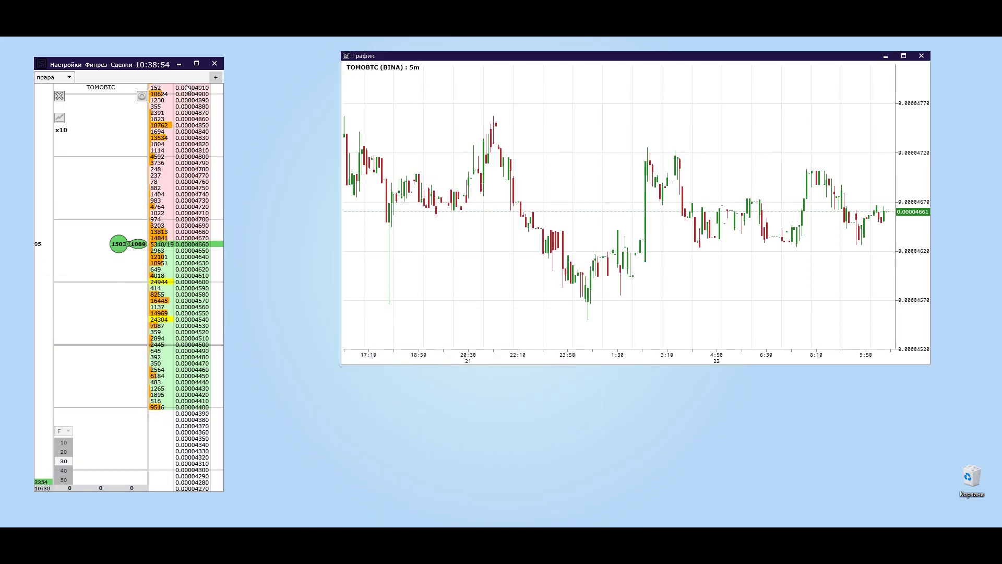
Step: Widen the terminal window slightly and browse the TOMOBTC order book beside the chart
drag(464, 61, 492, 74)
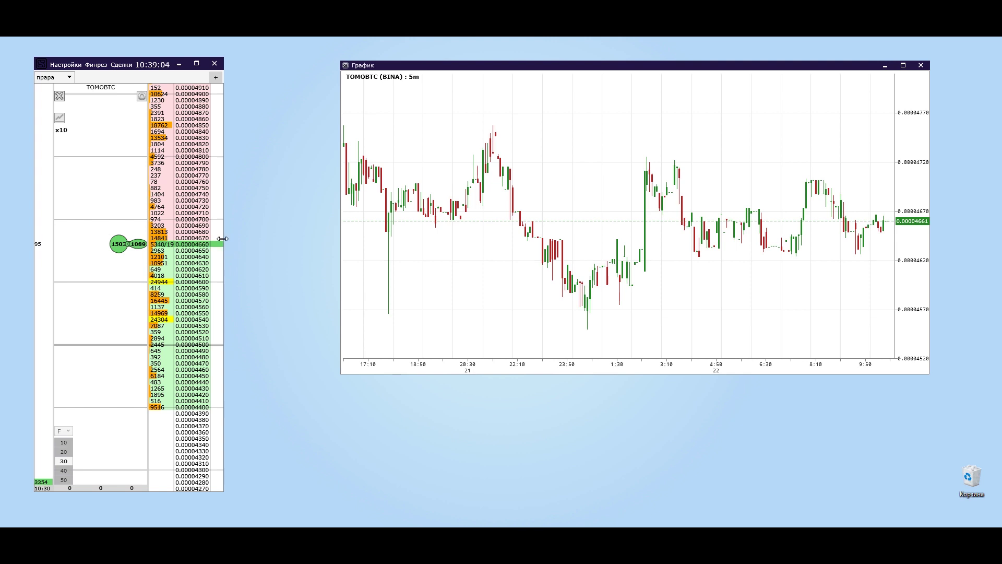
drag(226, 241, 267, 236)
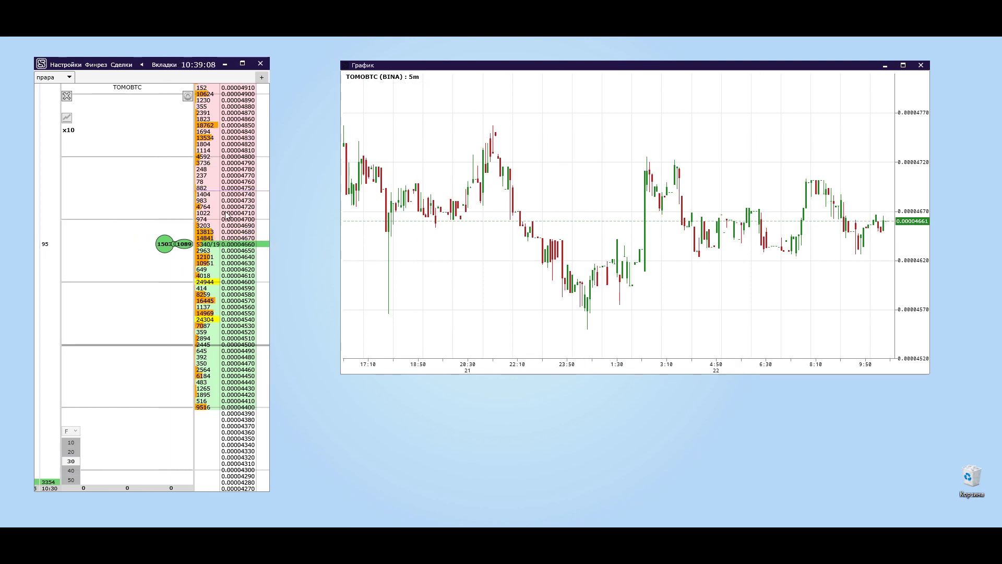
scroll(226, 230, up, 5)
scroll(226, 228, down, 8)
scroll(226, 240, up, 3)
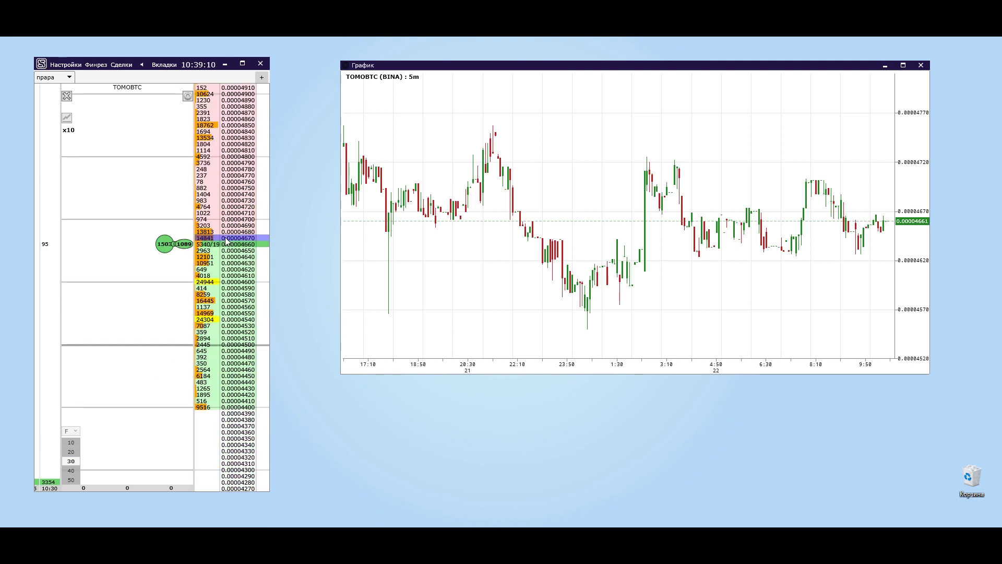
scroll(226, 240, up, 3)
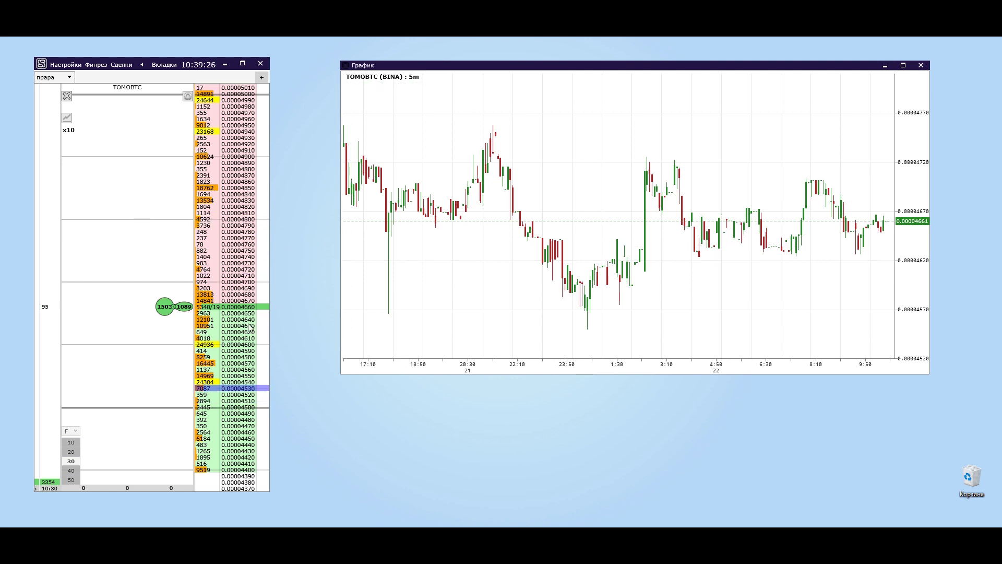
scroll(252, 386, down, 3)
scroll(252, 389, up, 3)
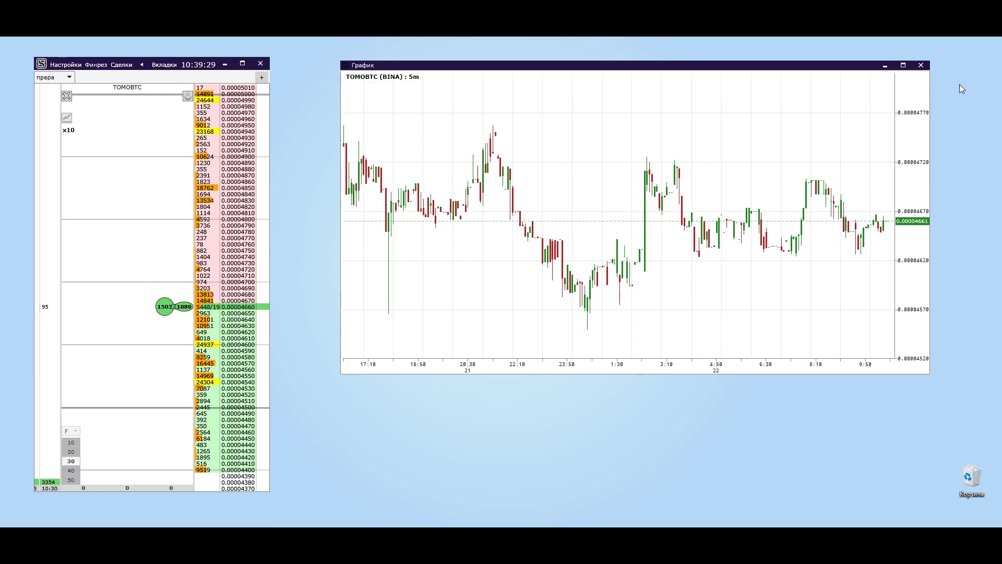
Step: Bring the chart window close to the terminal to view it together with the order book
drag(766, 70, 697, 66)
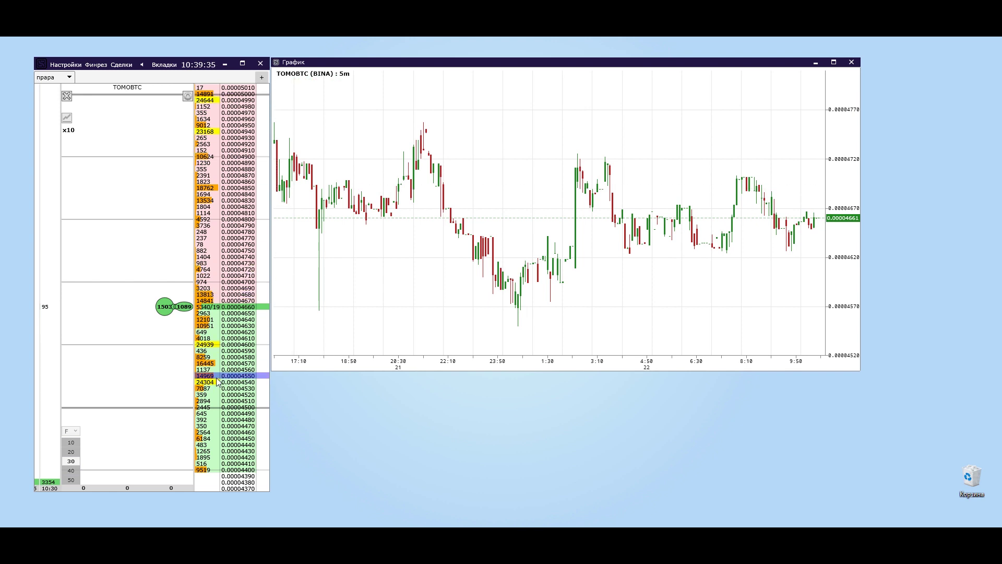
scroll(206, 376, down, 3)
scroll(206, 376, up, 3)
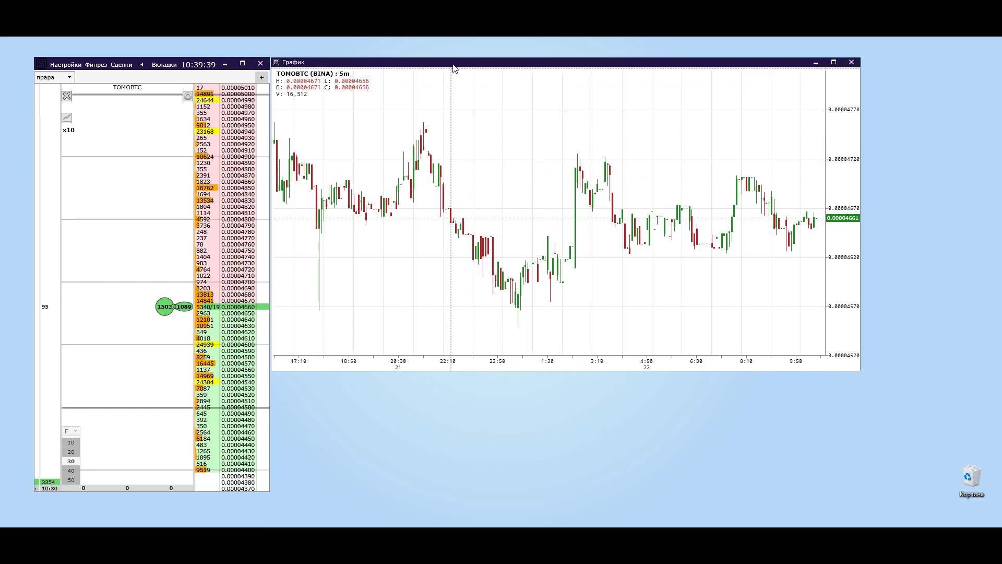
drag(458, 62, 472, 68)
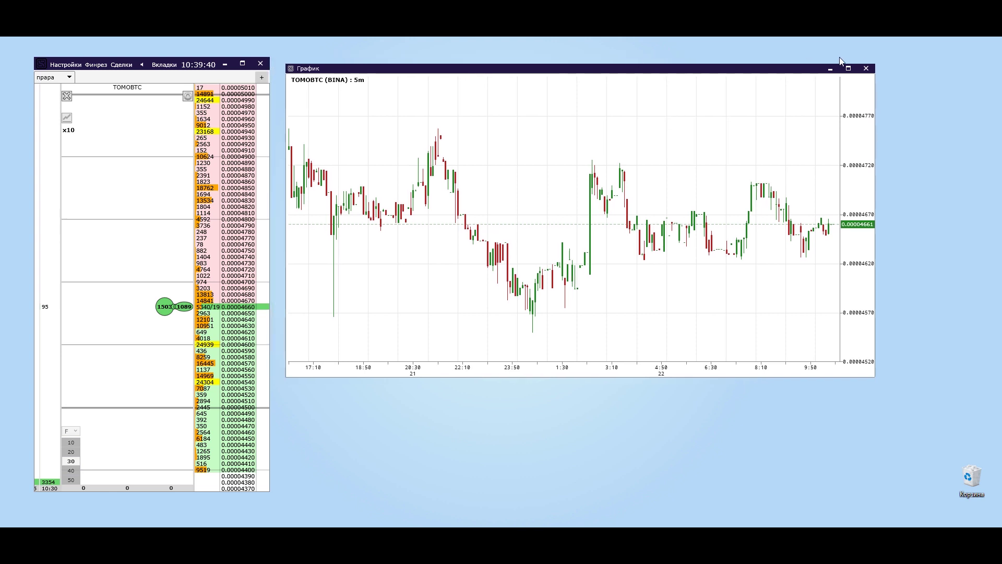
Step: Close the TOMOBTC chart window and scan the order book's ask and bid levels
click(866, 68)
scroll(221, 351, down, 3)
scroll(221, 351, up, 5)
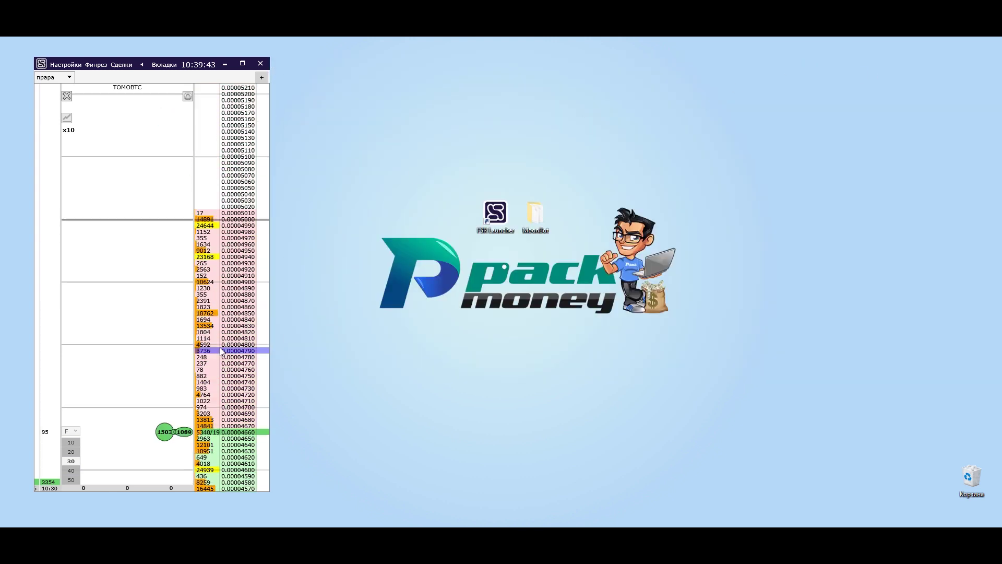
scroll(221, 351, down, 2)
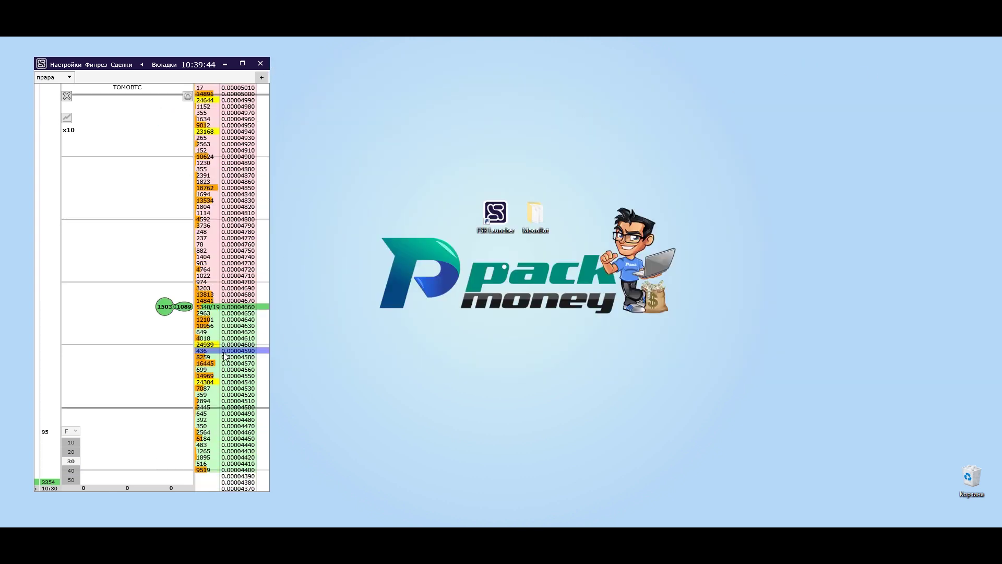
Step: Close the CScalp terminal and browse the MoonBot website's home page and feature descriptions in the browser
click(263, 65)
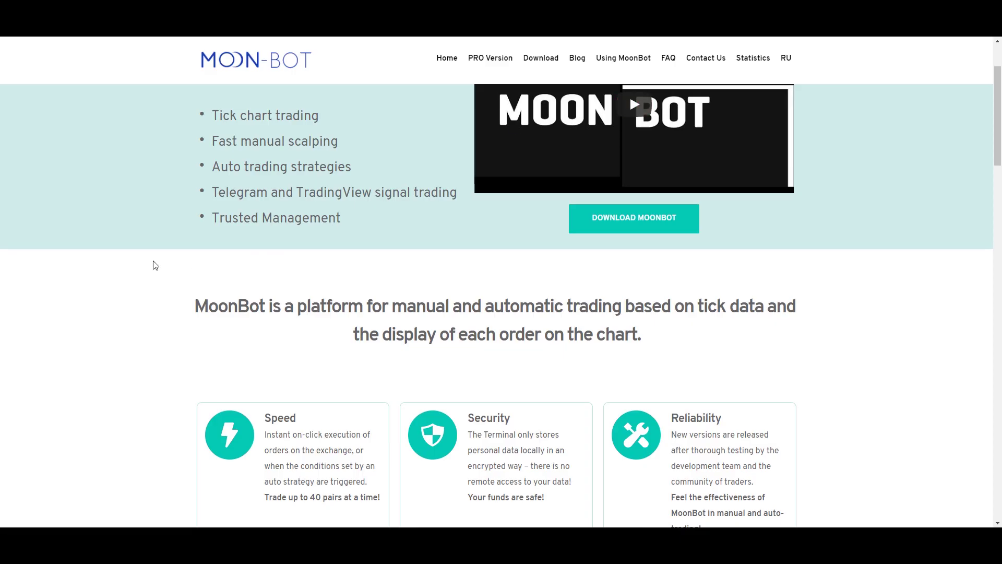
scroll(226, 364, up, 2)
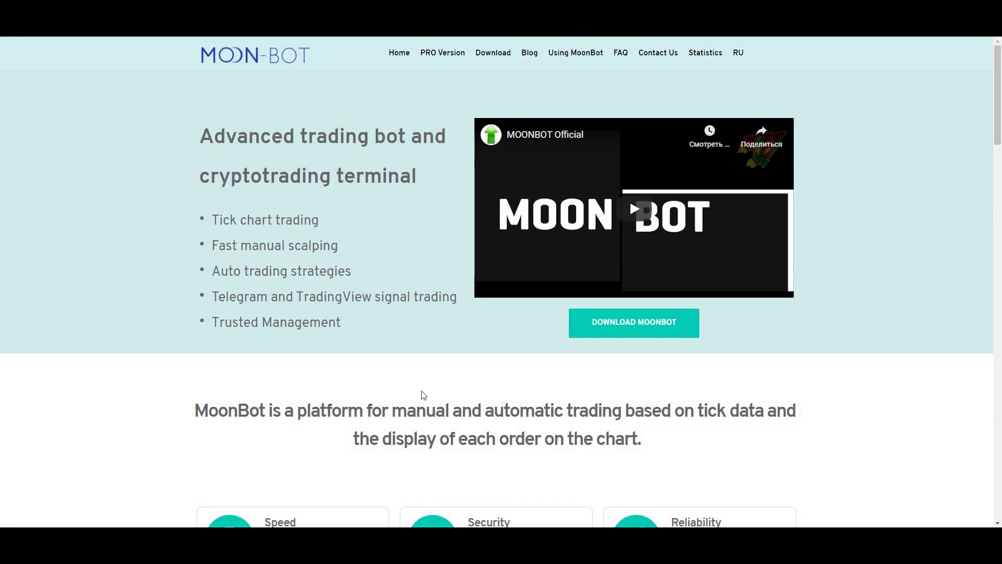
scroll(424, 397, down, 6)
scroll(429, 394, up, 6)
mouse_move(431, 65)
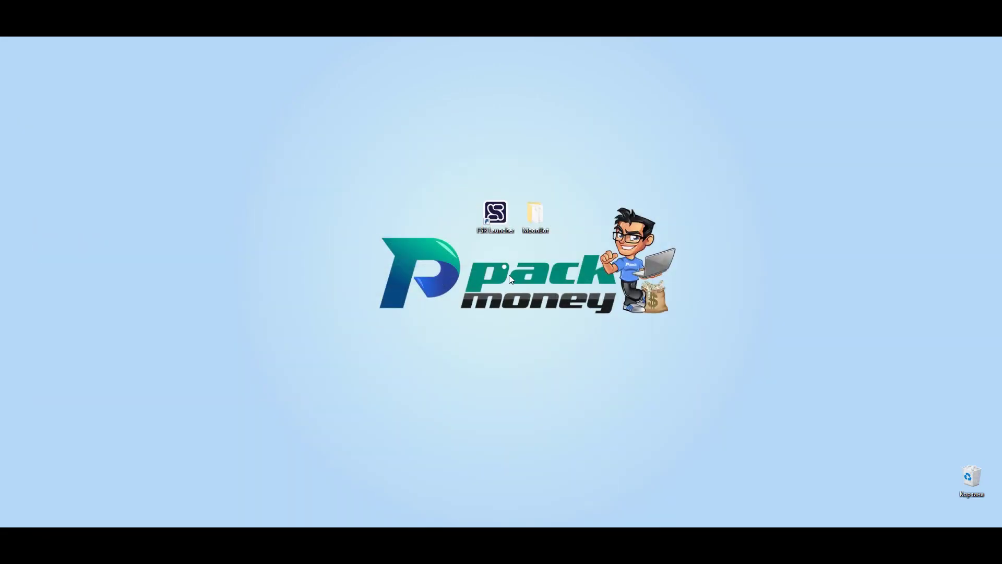
Step: Open the MoonBot folder on the desktop and launch the Moon Bot Binance terminal from it
double_click(534, 215)
click(265, 295)
double_click(265, 295)
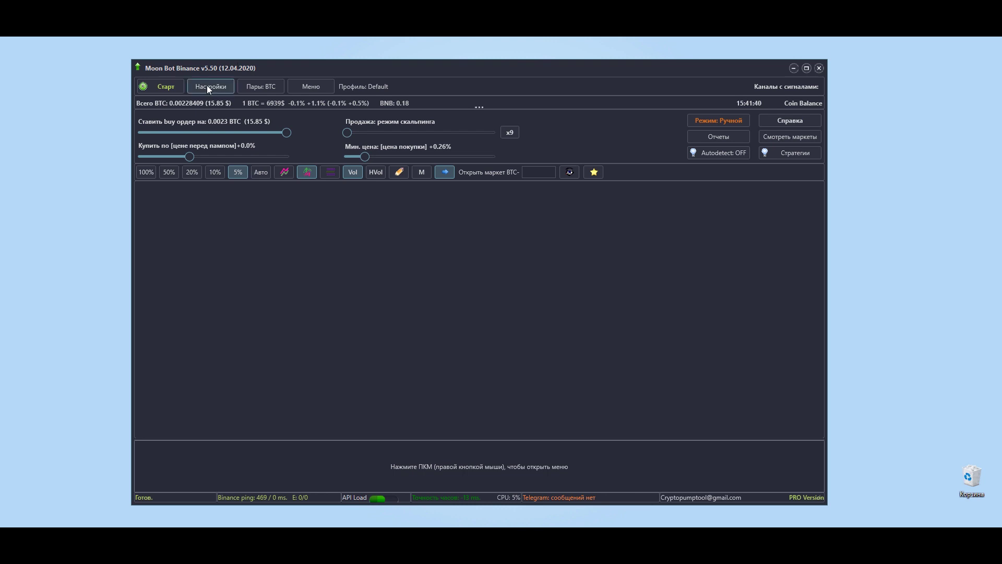
Step: Review the exchange, API key and registration fields in the login settings and close the settings
click(208, 86)
click(126, 111)
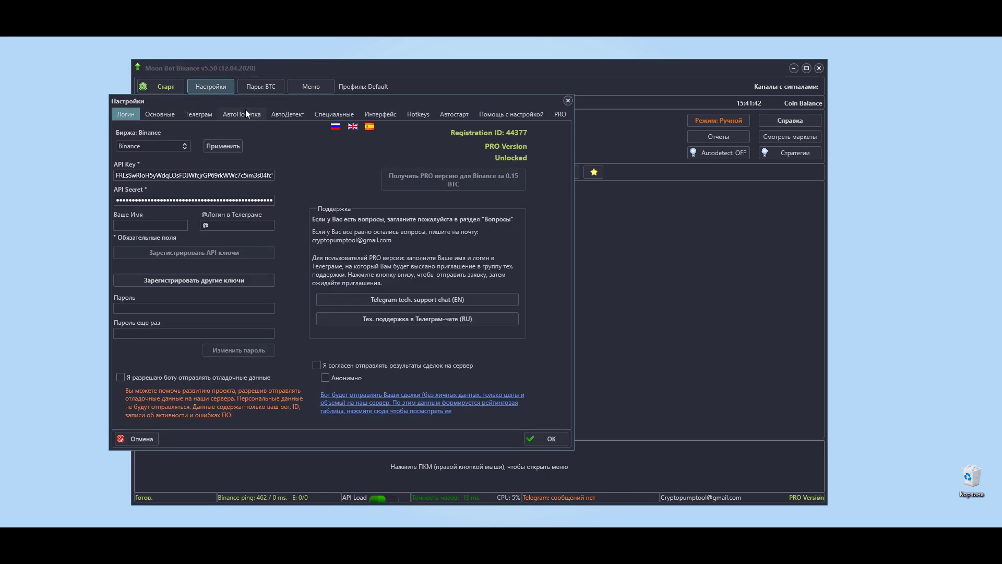
drag(245, 105, 280, 104)
click(218, 148)
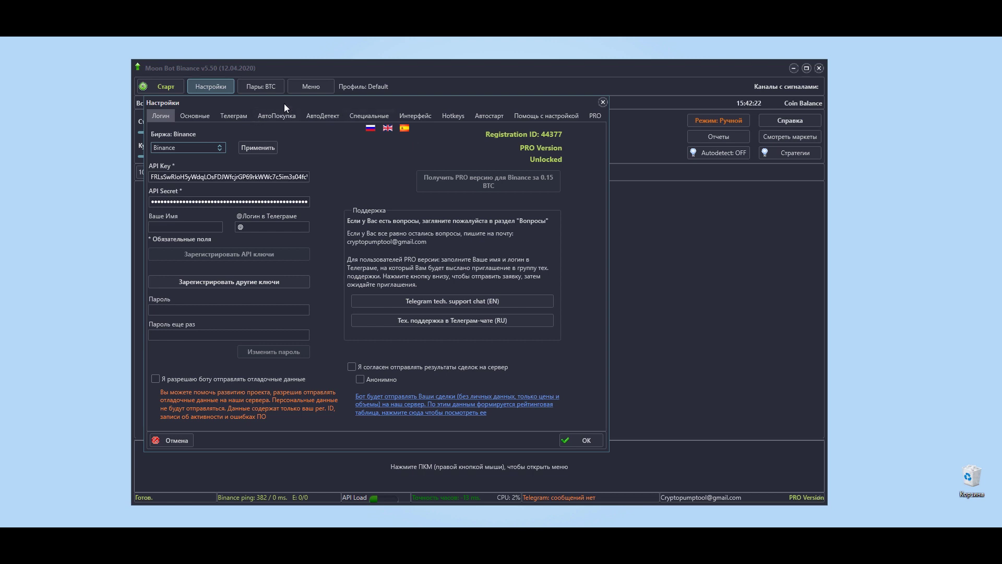
drag(284, 103, 319, 86)
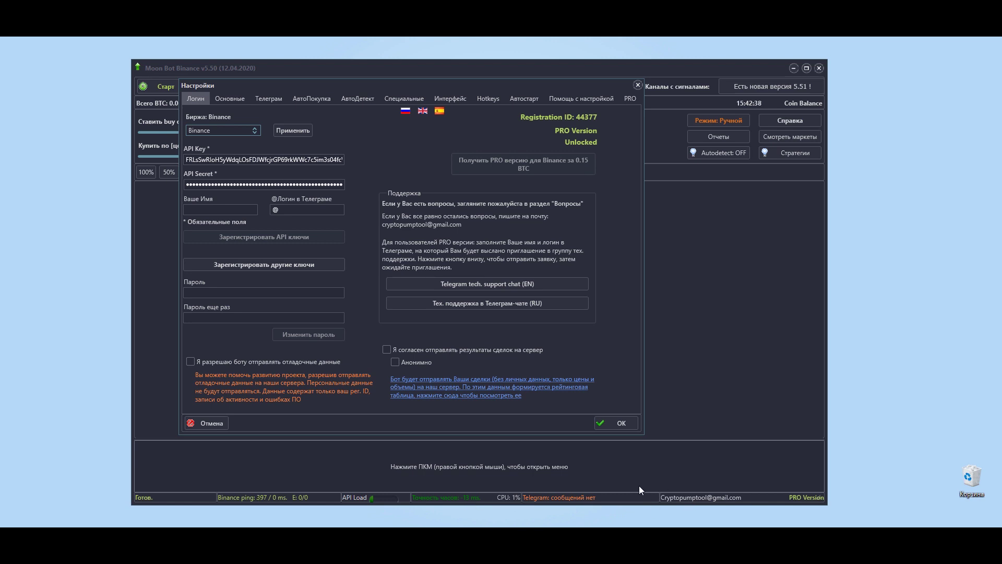
drag(368, 86, 332, 81)
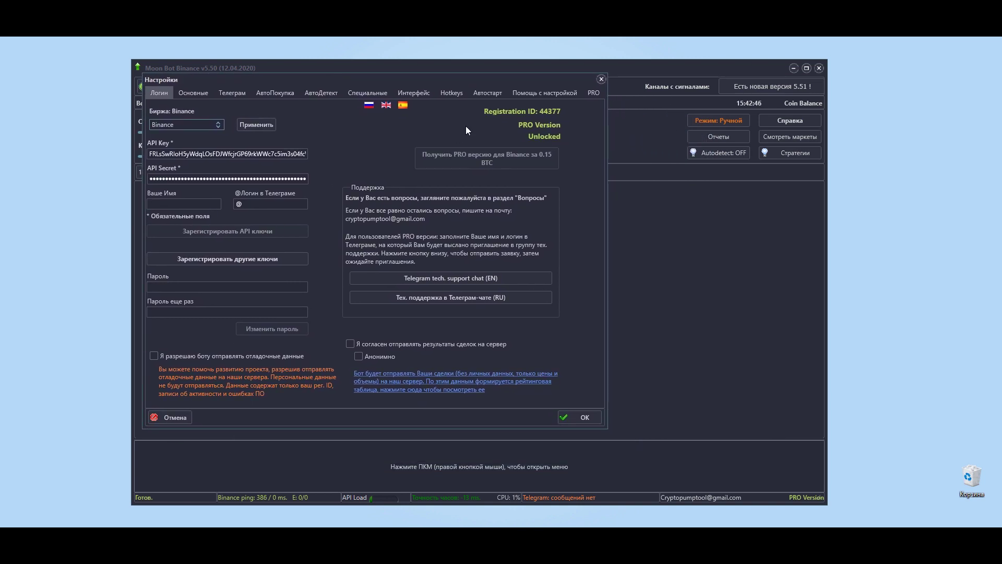
click(601, 79)
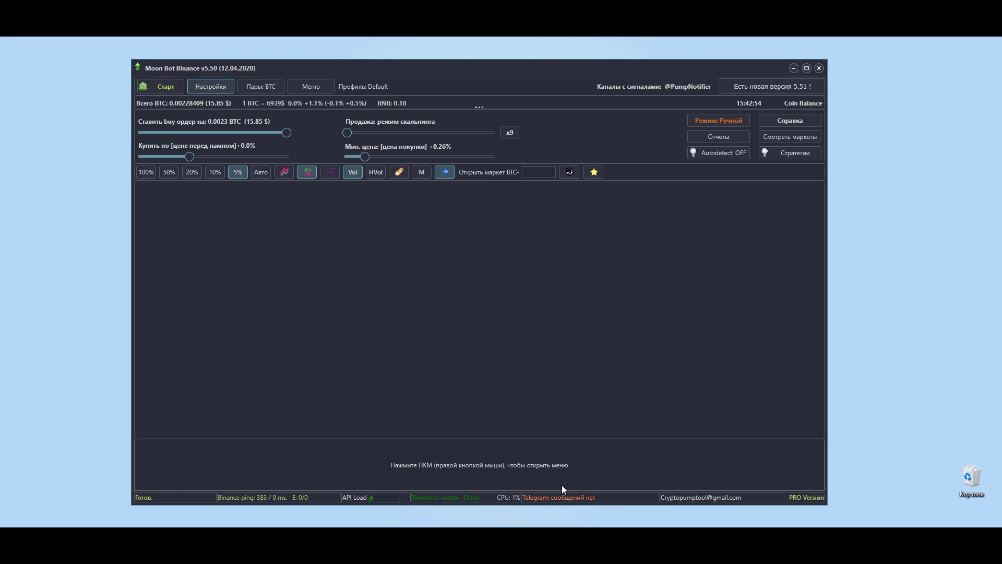
Step: View the Telegram signal channel settings and the list of base currencies available for trading pairs
click(209, 86)
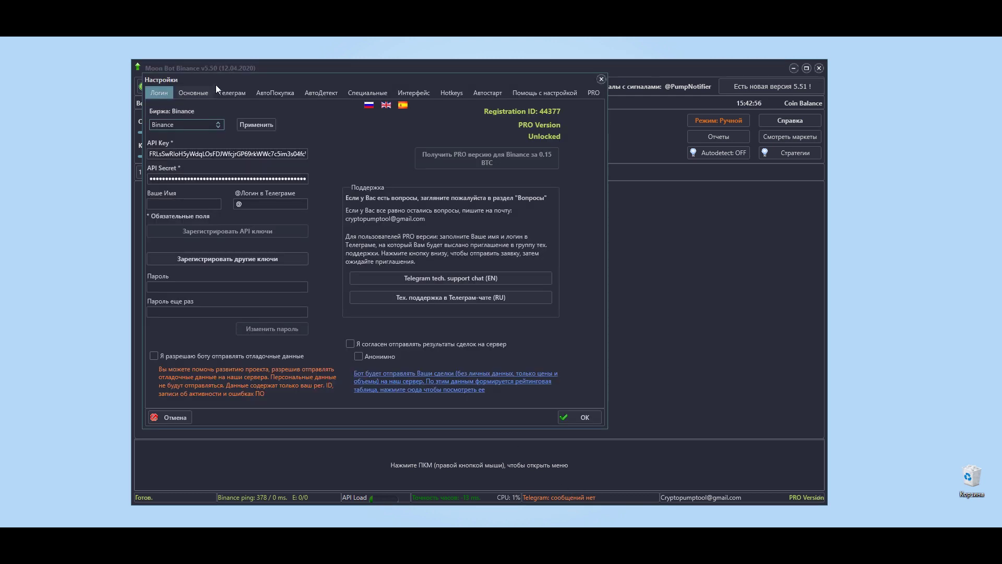
click(234, 94)
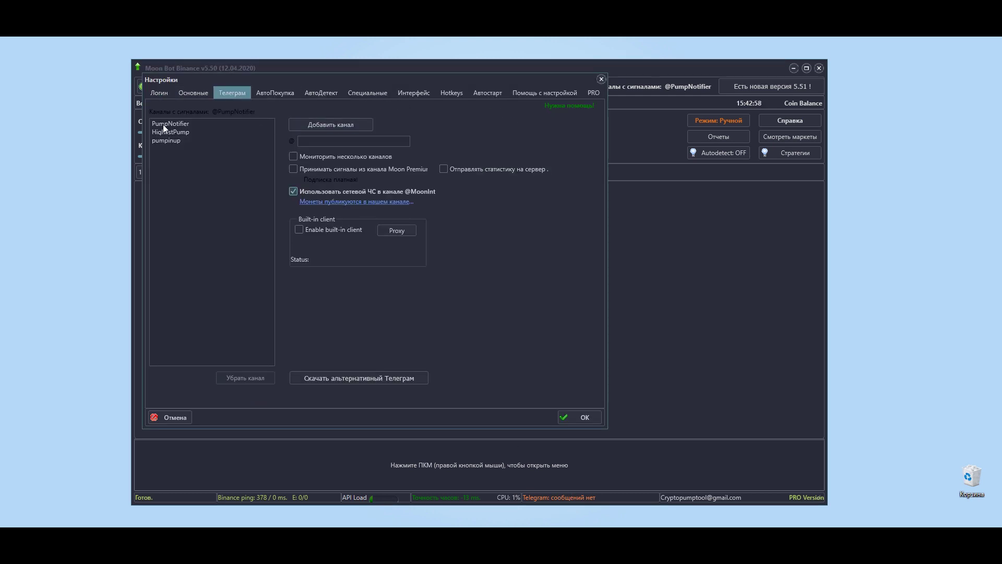
click(601, 79)
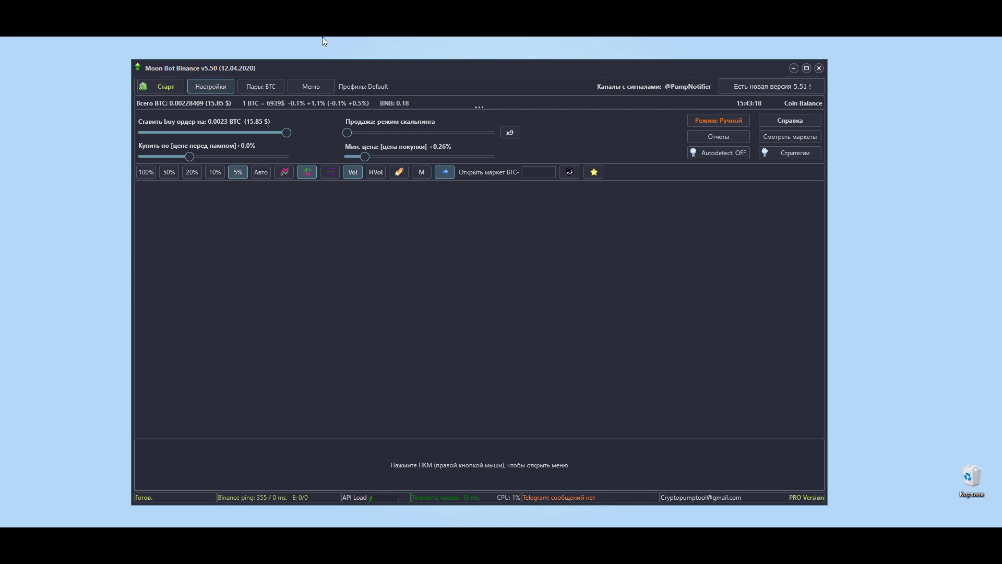
click(261, 86)
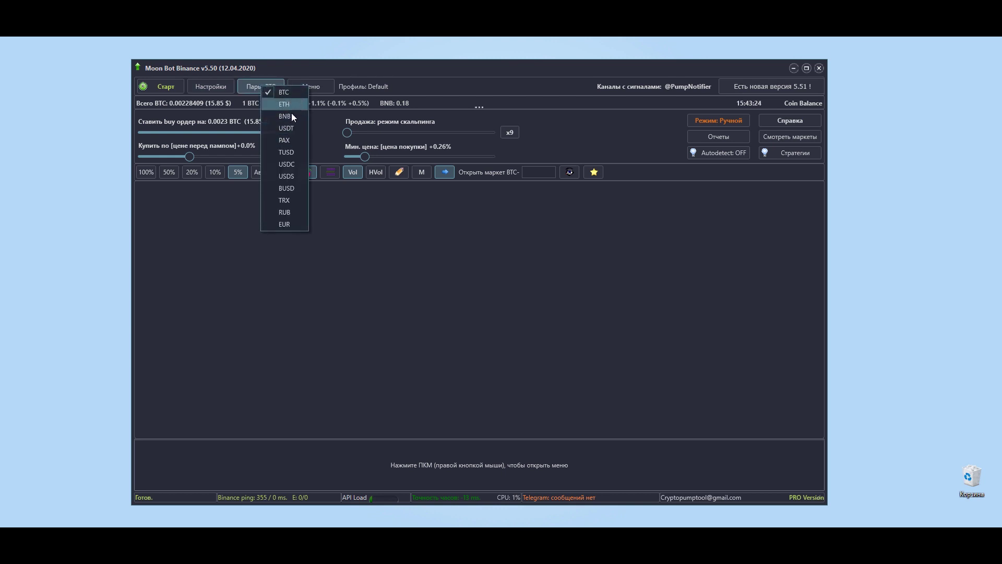
click(495, 283)
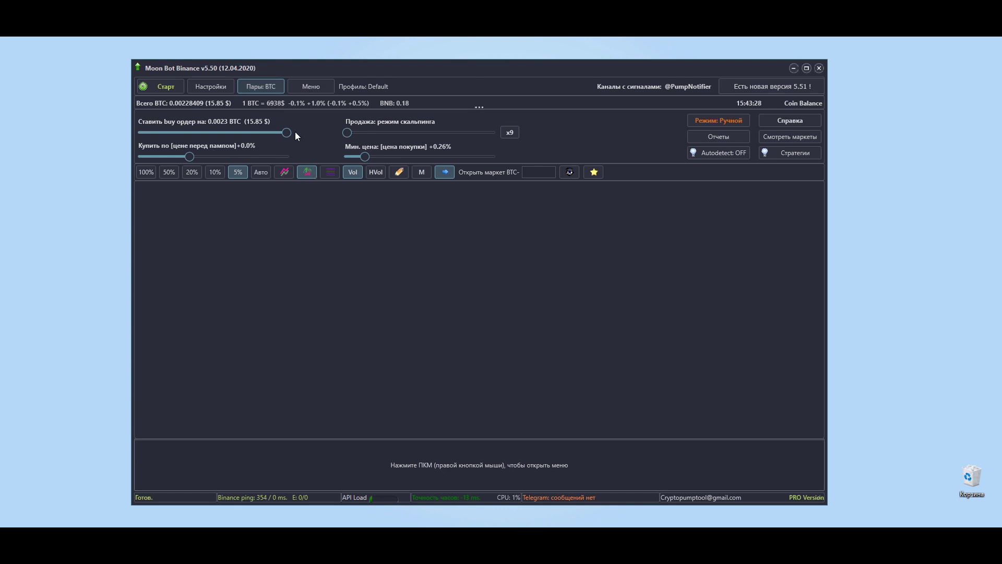
Step: Review the login settings and the main Panic Sell, stop-loss and risk-limit settings, and close the settings
click(211, 88)
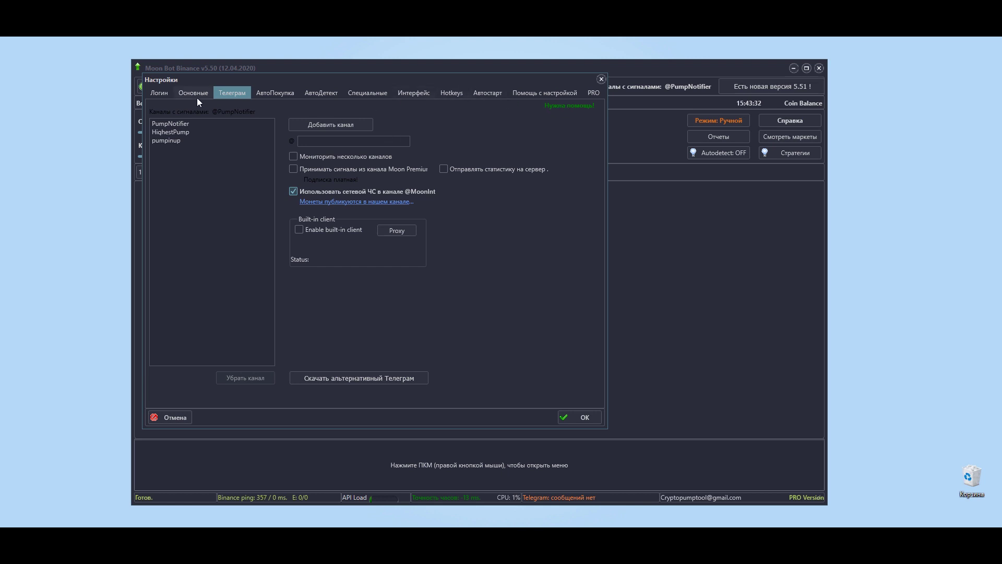
click(167, 93)
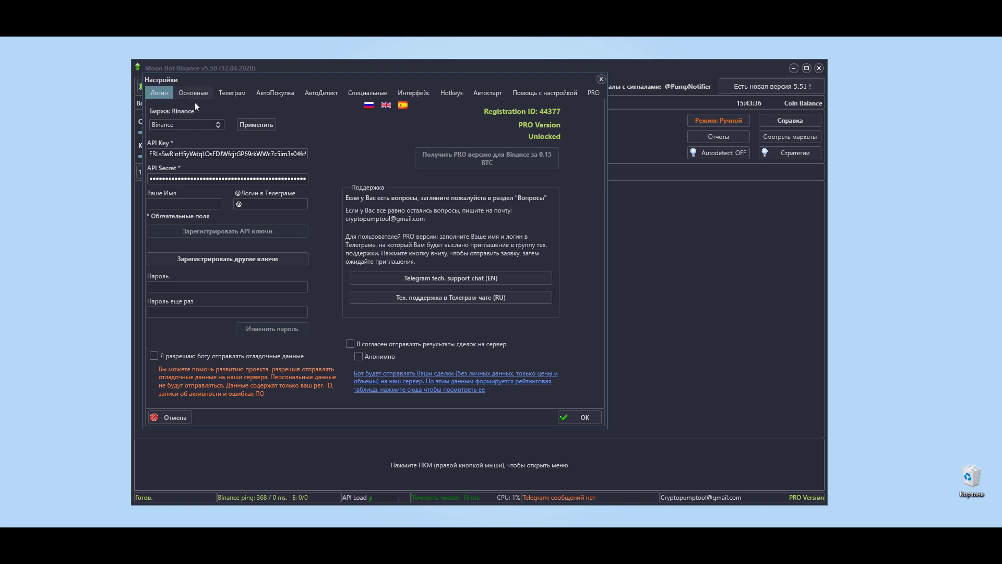
drag(462, 84, 503, 110)
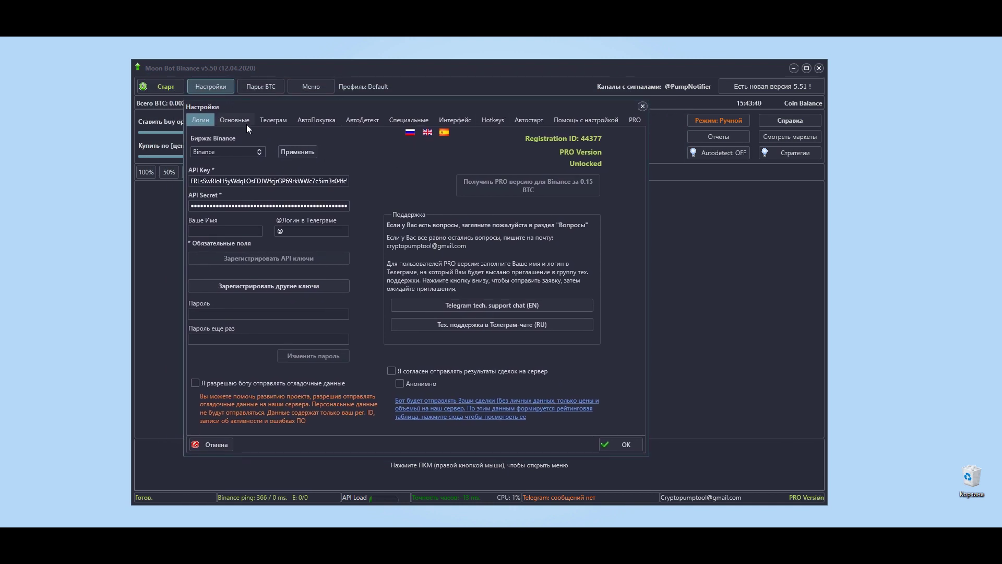
mouse_move(496, 106)
mouse_down()
mouse_move(365, 186)
mouse_move(408, 118)
mouse_move(429, 133)
mouse_move(492, 130)
mouse_move(452, 119)
mouse_move(497, 125)
mouse_up()
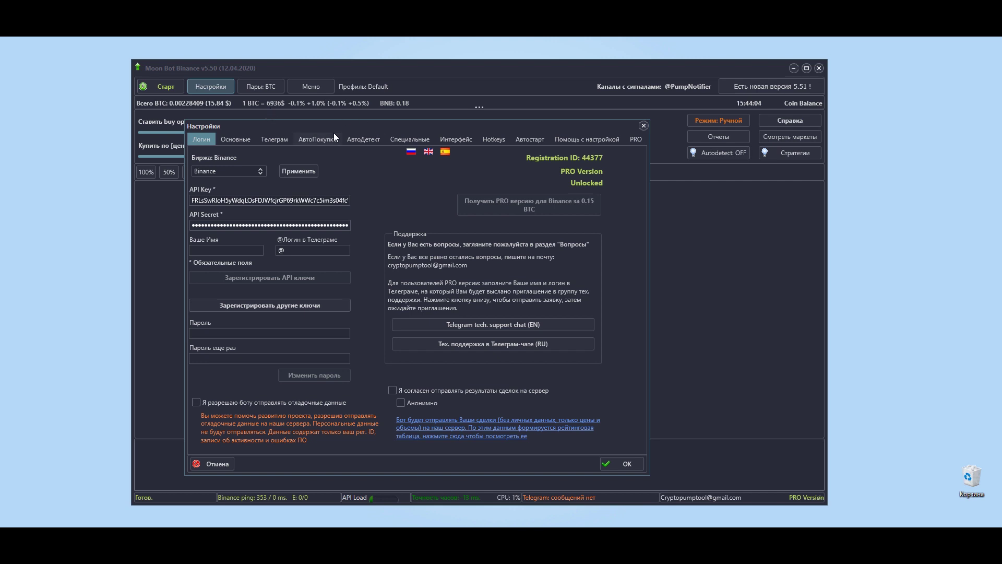
click(245, 140)
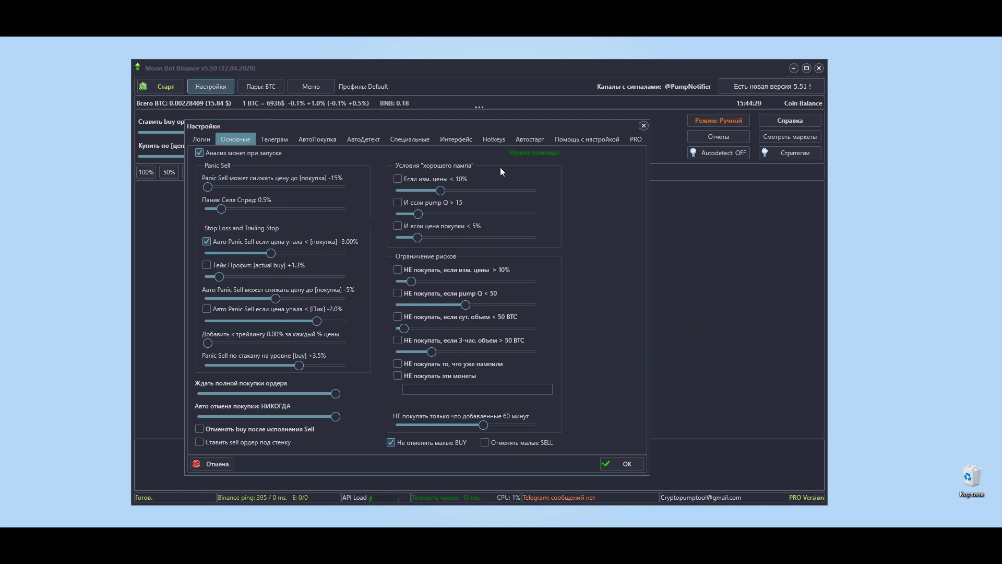
click(644, 126)
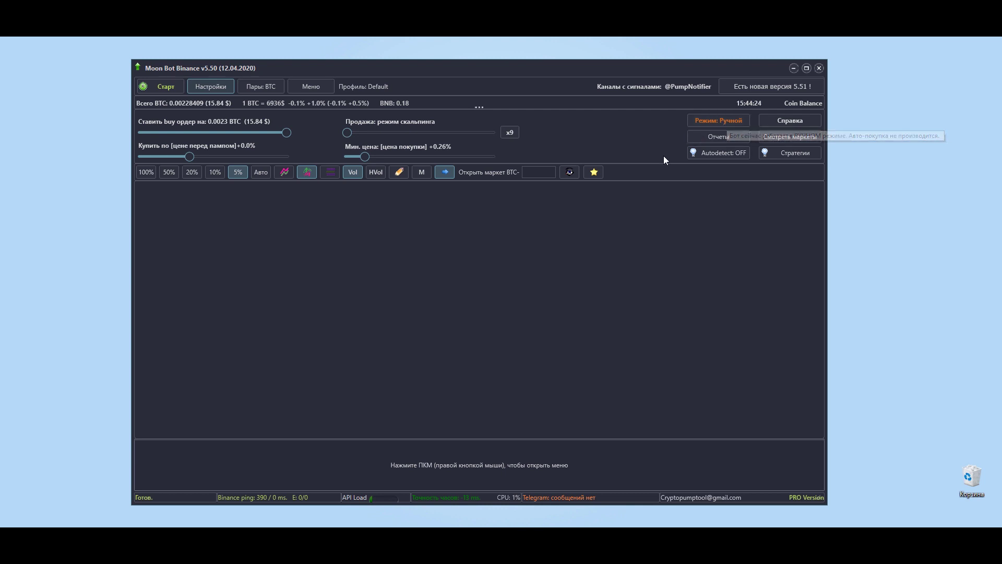
Step: Open the coin table, bring it fully into view and sort the markets by hourly volume
click(801, 136)
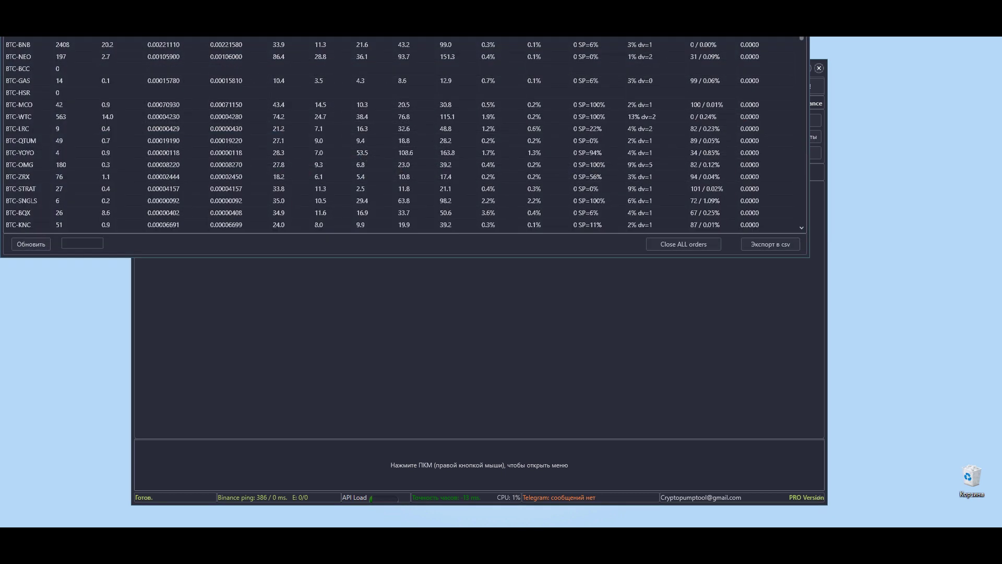
drag(703, 36, 794, 208)
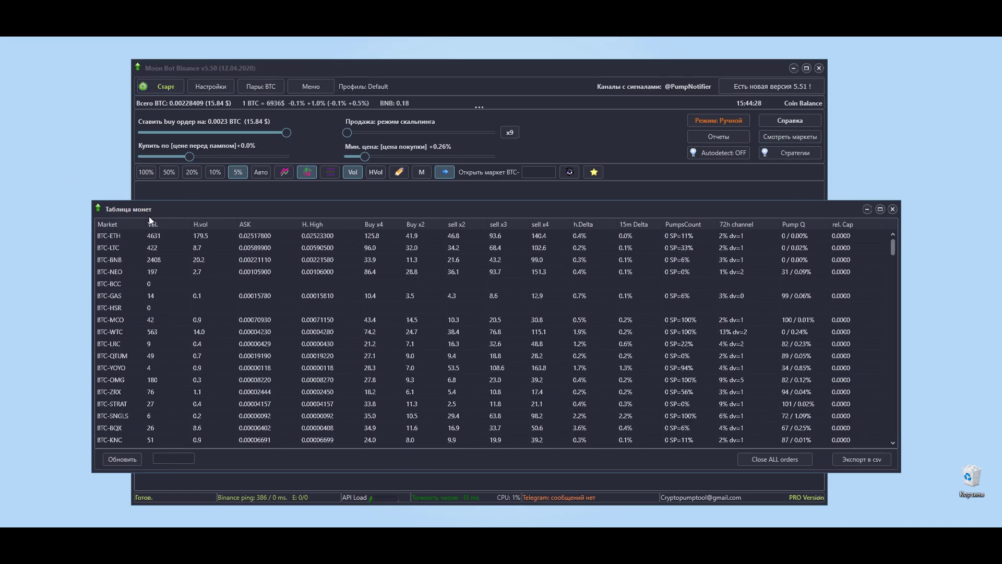
click(198, 226)
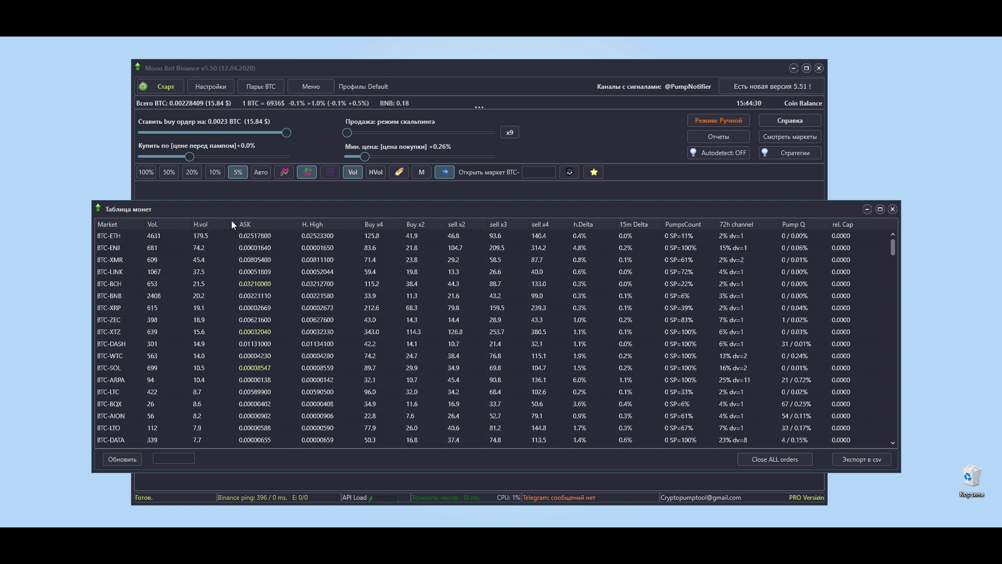
drag(233, 224, 307, 192)
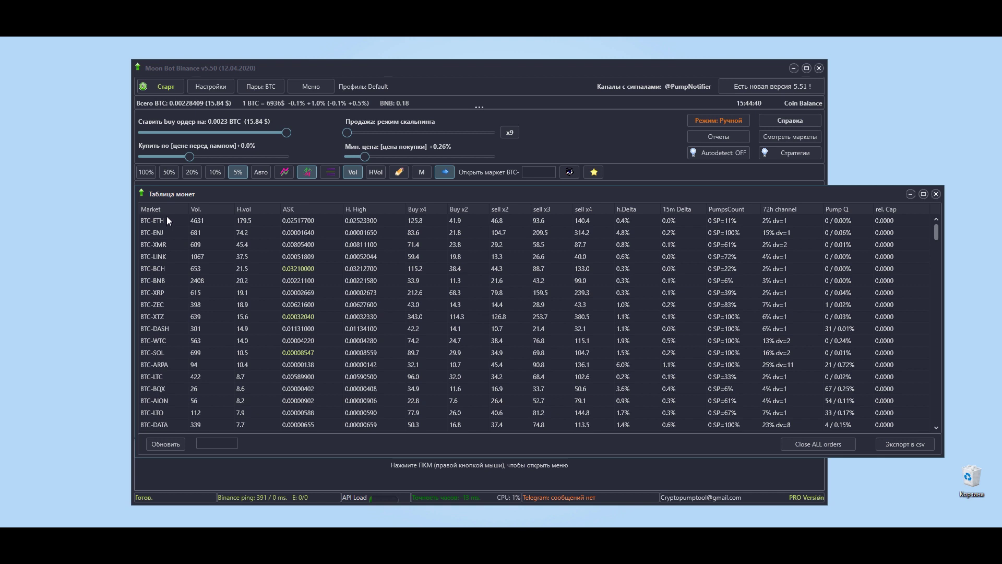
Step: Open the BTC-LINK chart from the coin table and enlarge the main window with the table closed
click(161, 256)
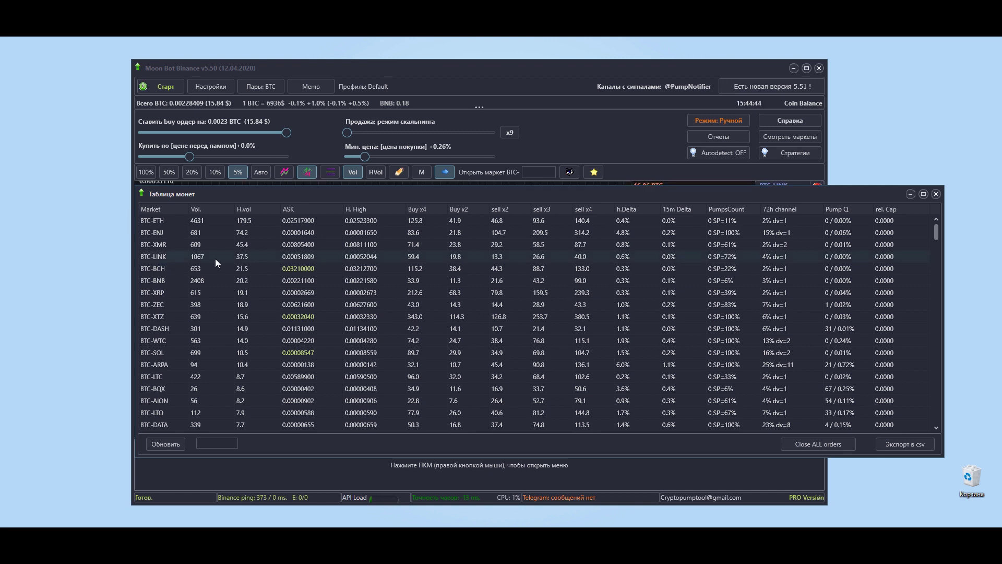
click(936, 194)
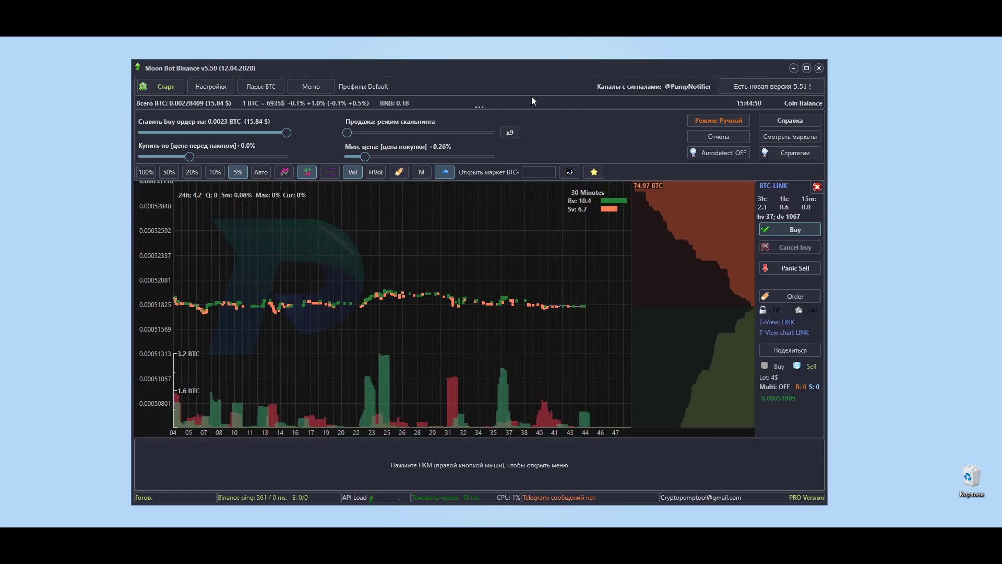
drag(501, 68, 439, 56)
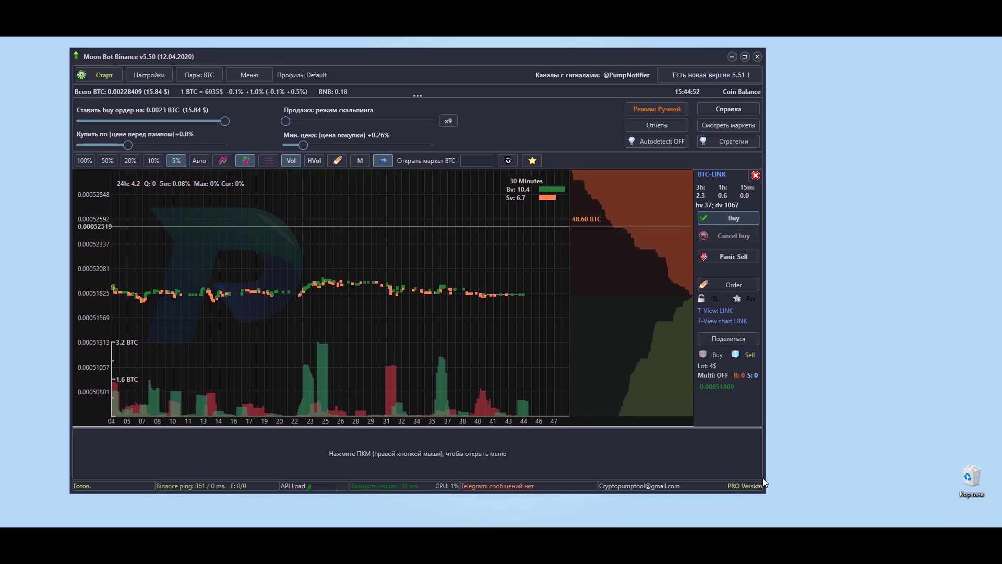
drag(766, 482, 882, 505)
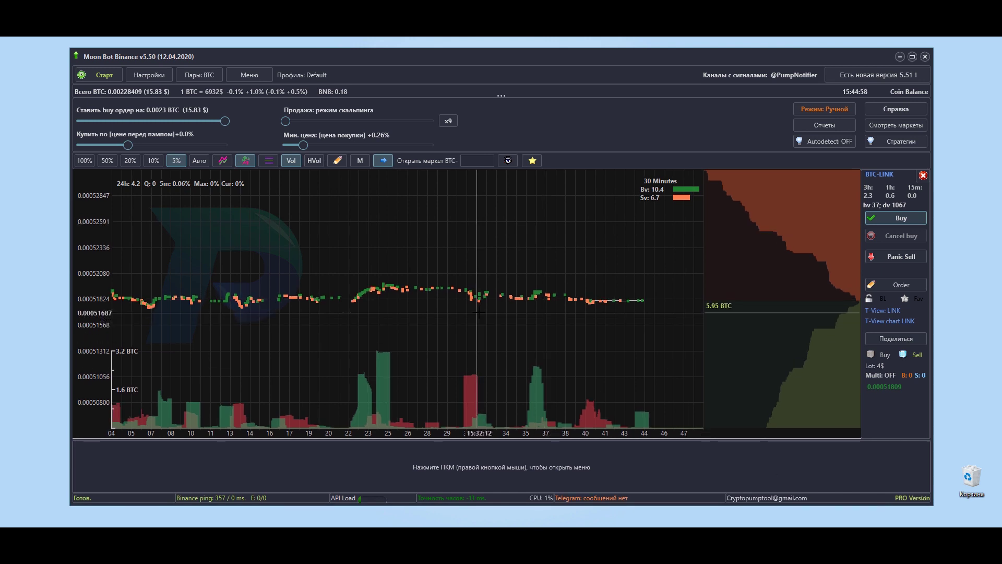
Step: Examine the BTC-LINK tick chart and trade volumes at shorter and longer time scales
scroll(480, 311, up, 3)
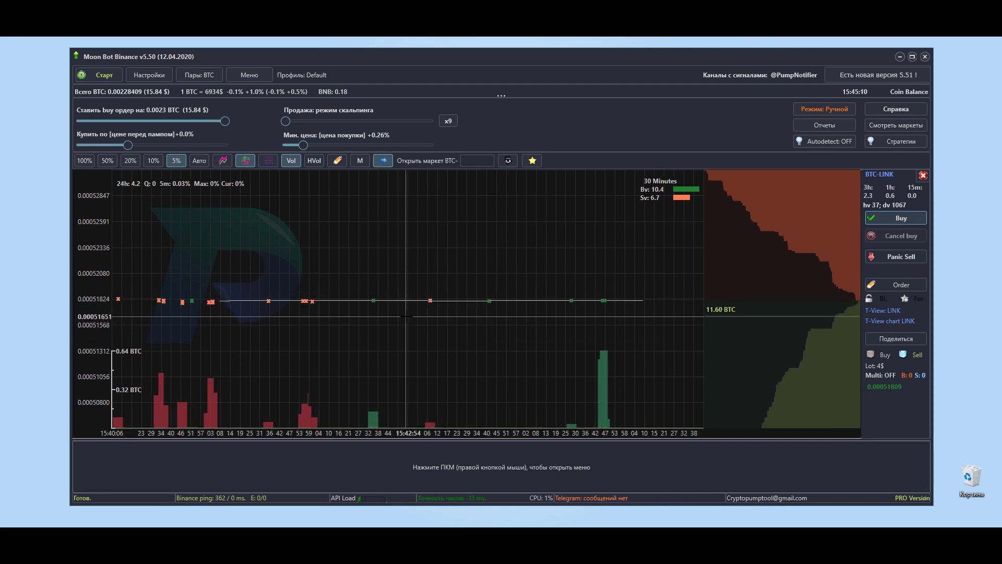
scroll(420, 308, down, 3)
scroll(429, 307, down, 2)
scroll(391, 306, up, 2)
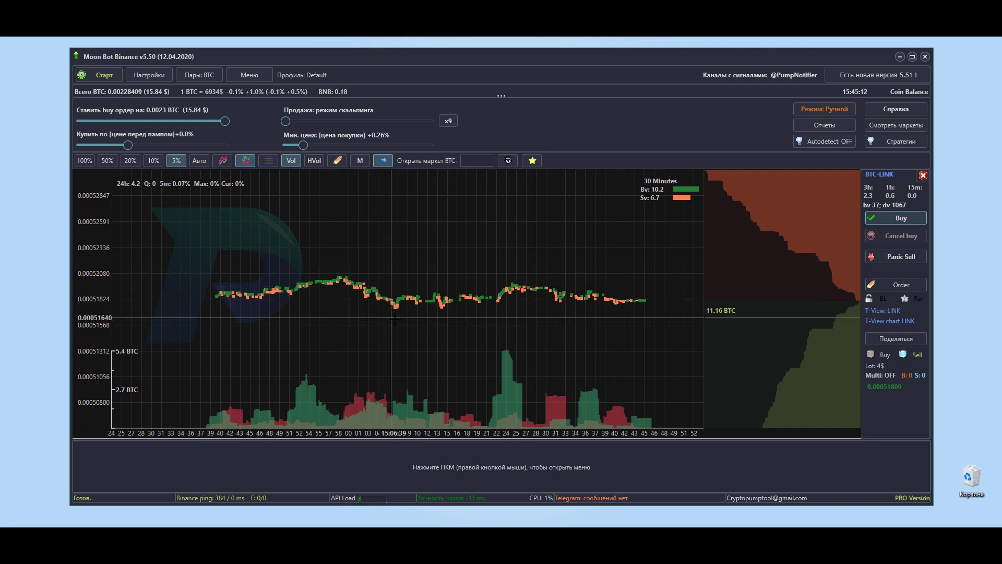
scroll(522, 302, down, 2)
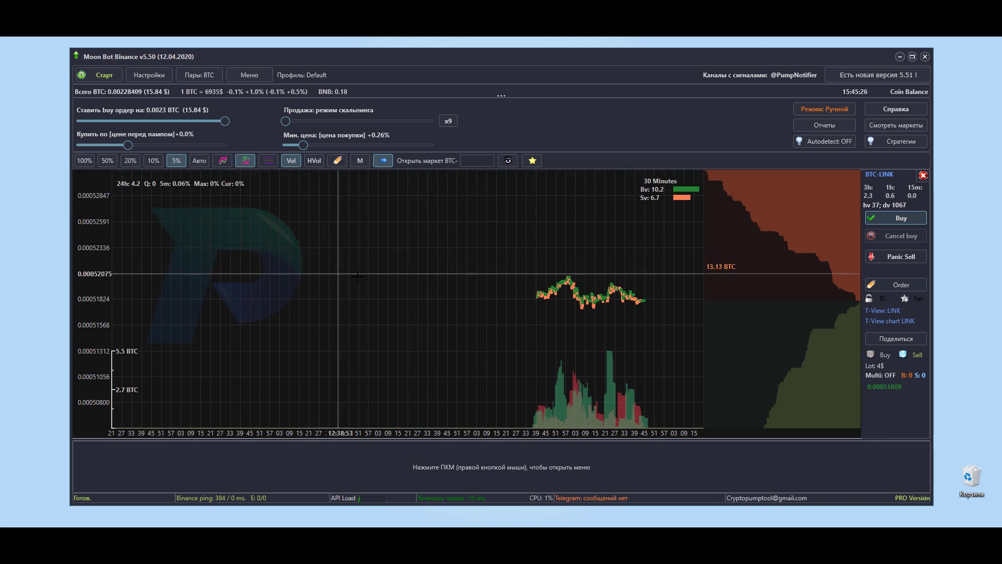
scroll(385, 286, up, 3)
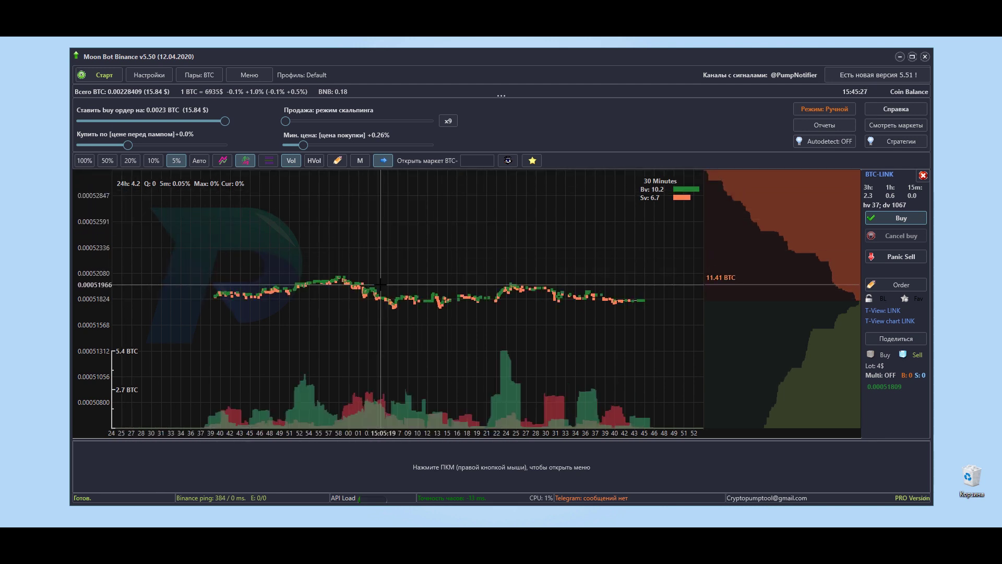
Step: Set the BTC-LINK chart's price scale to 10% and start the bot
click(153, 161)
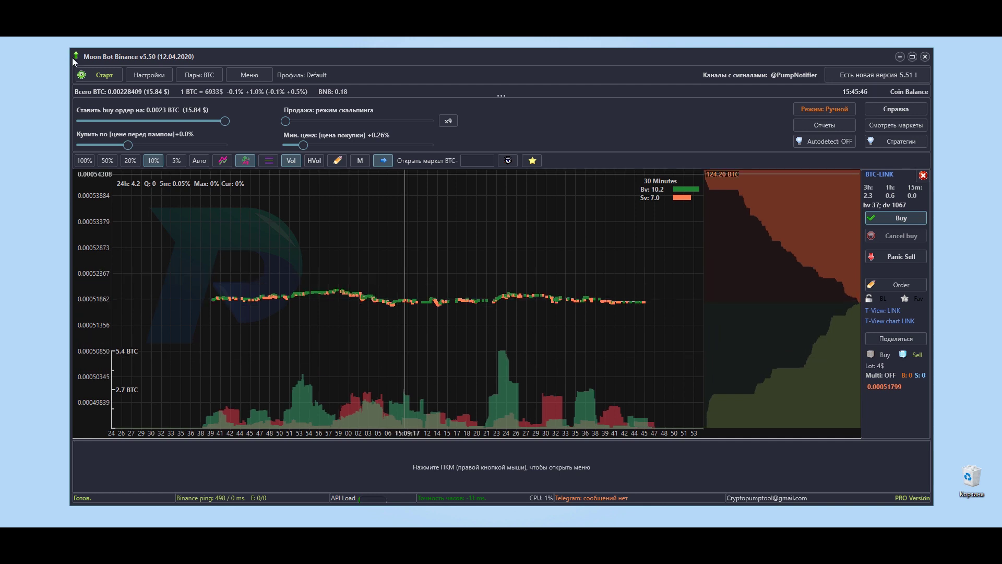
click(92, 75)
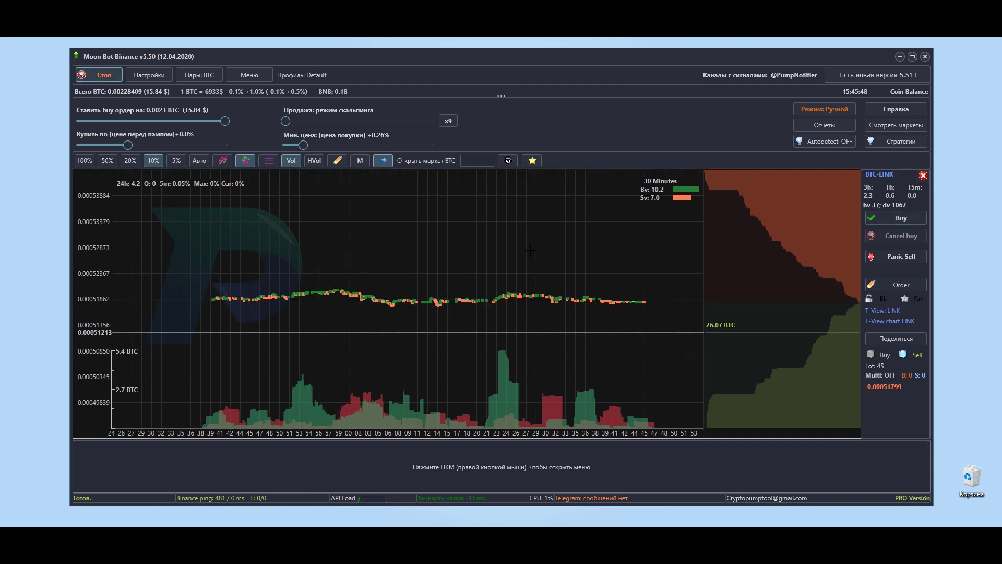